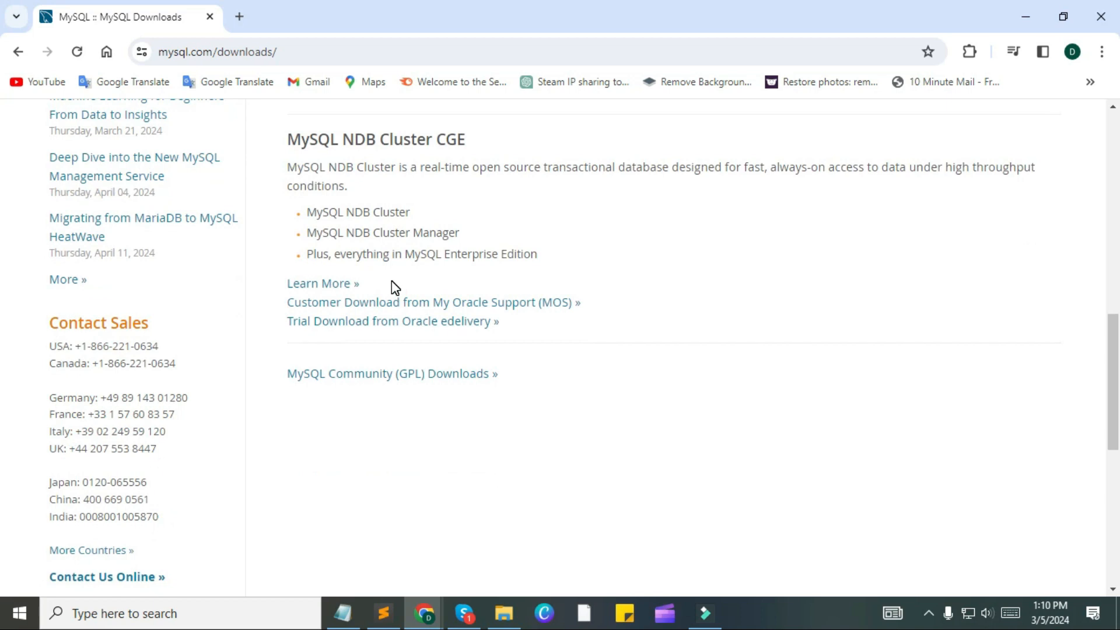
# Step: Open the MySQL Installer for Windows page in the Community (GPL) Downloads and select version 8.0.36 for Microsoft Windows
pyautogui.click(367, 382)
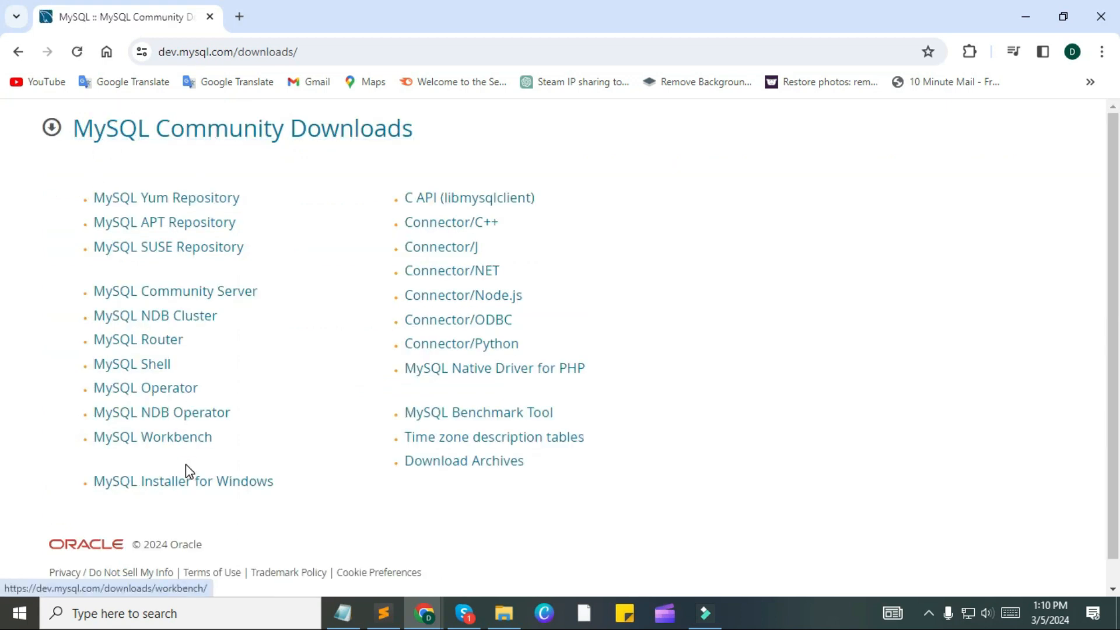
pyautogui.click(179, 493)
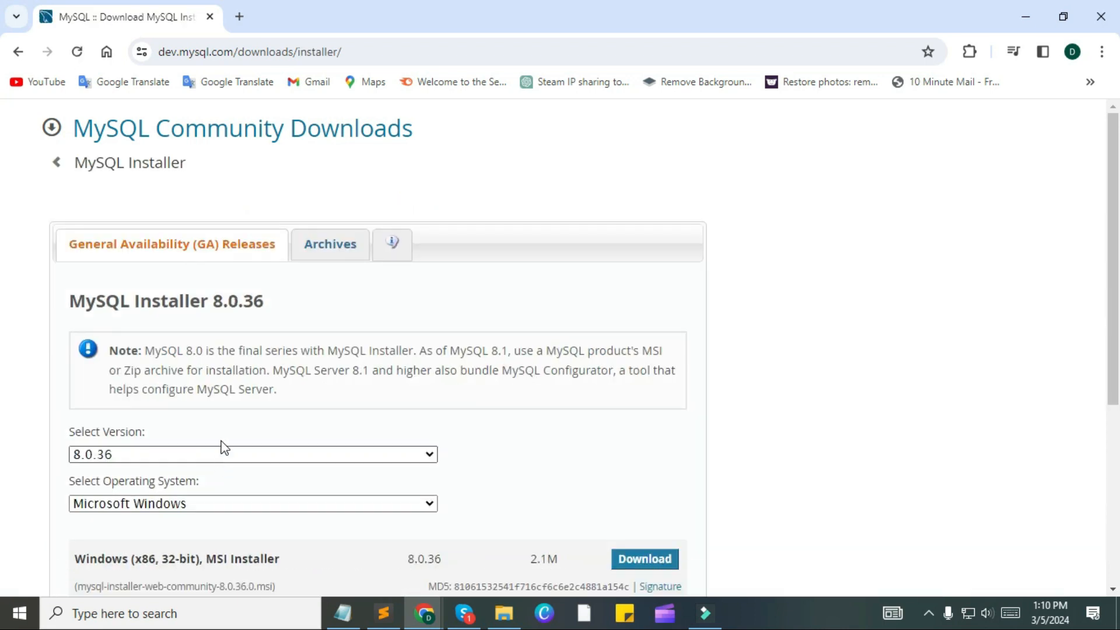
pyautogui.scroll(-4, 270, 332)
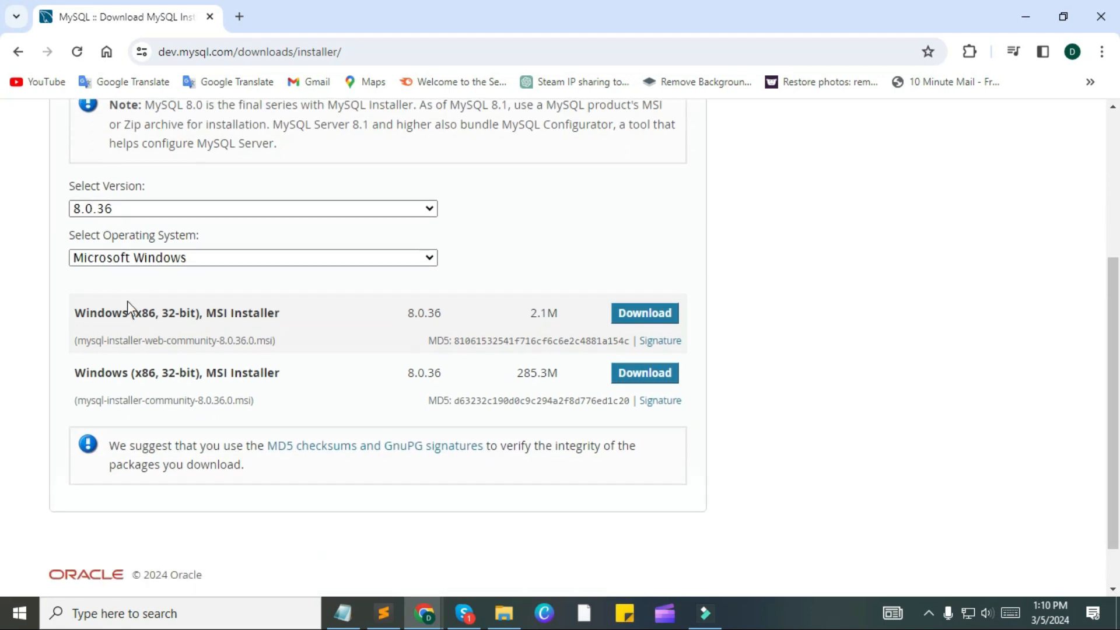
pyautogui.scroll(1, 127, 301)
pyautogui.click(118, 290)
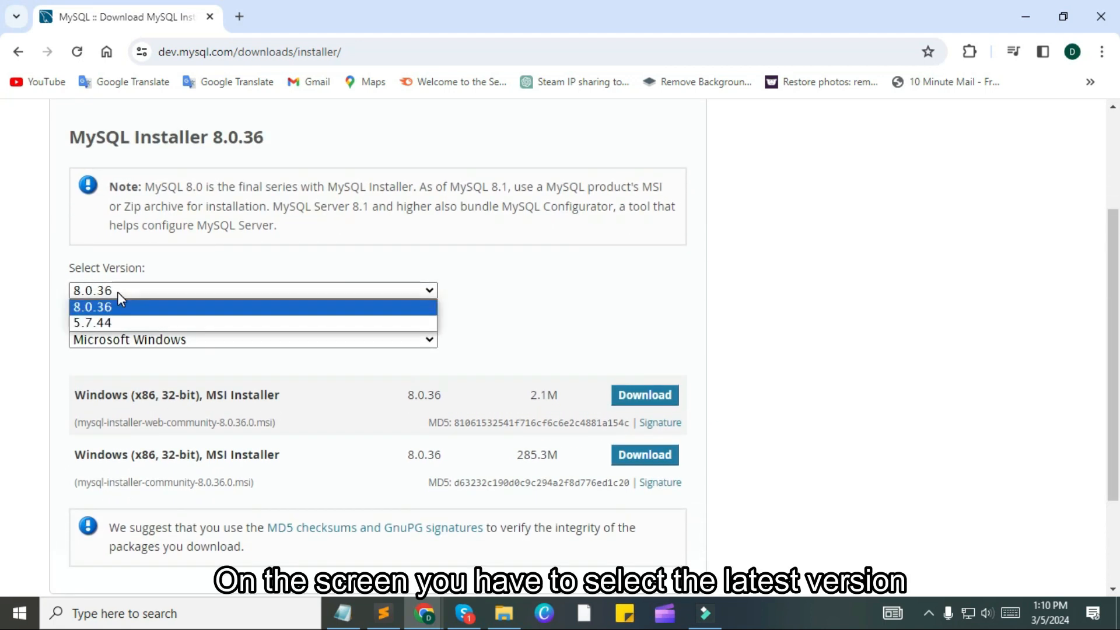
pyautogui.click(112, 314)
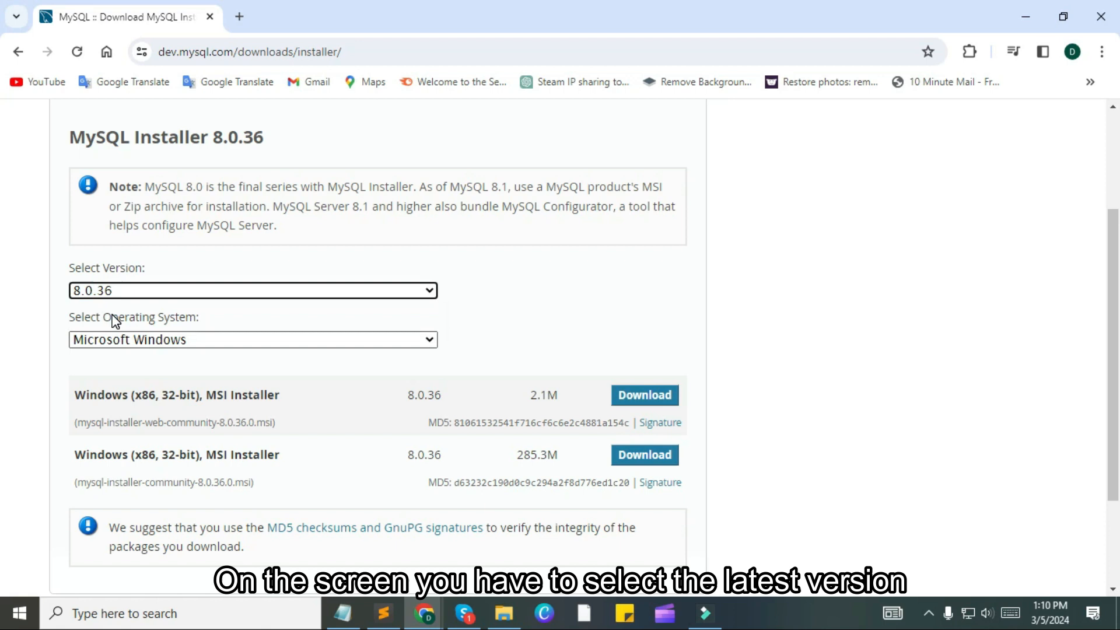
pyautogui.click(117, 343)
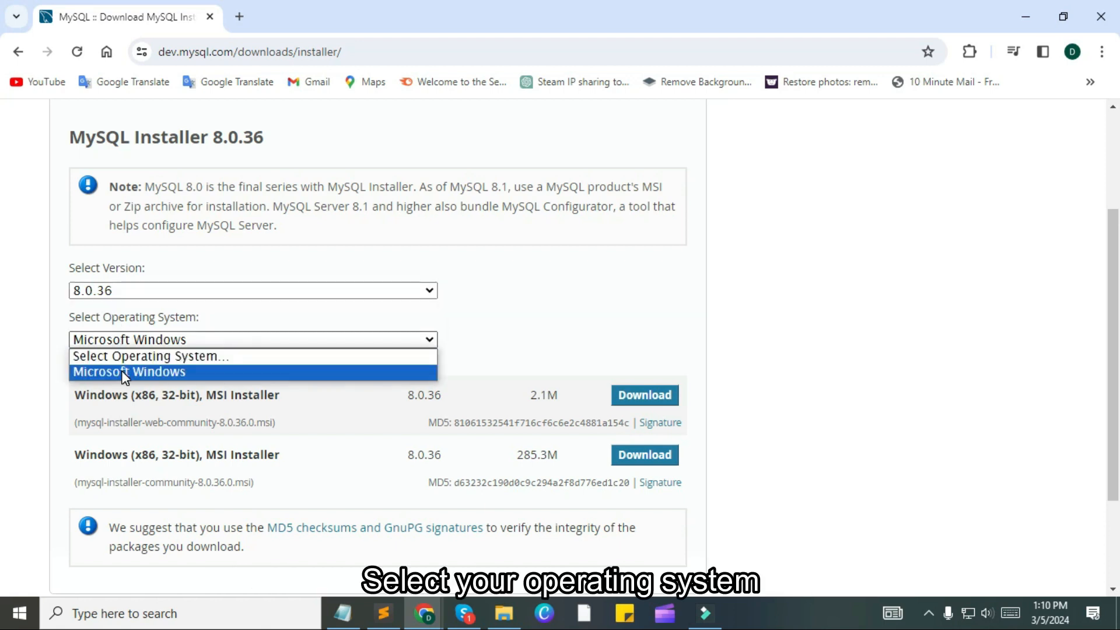
pyautogui.click(139, 371)
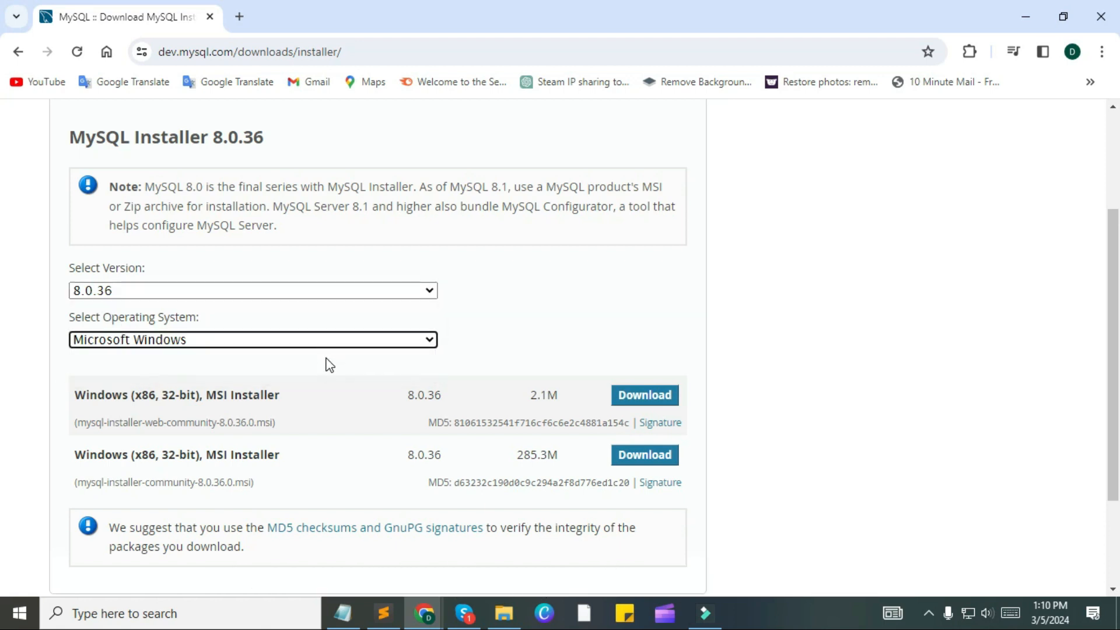
# Step: Download the 285.3M MSI installer, mysql-installer-community-8.0.36.0.msi, without logging in or signing up
pyautogui.moveTo(75, 394); pyautogui.dragTo(281, 397)
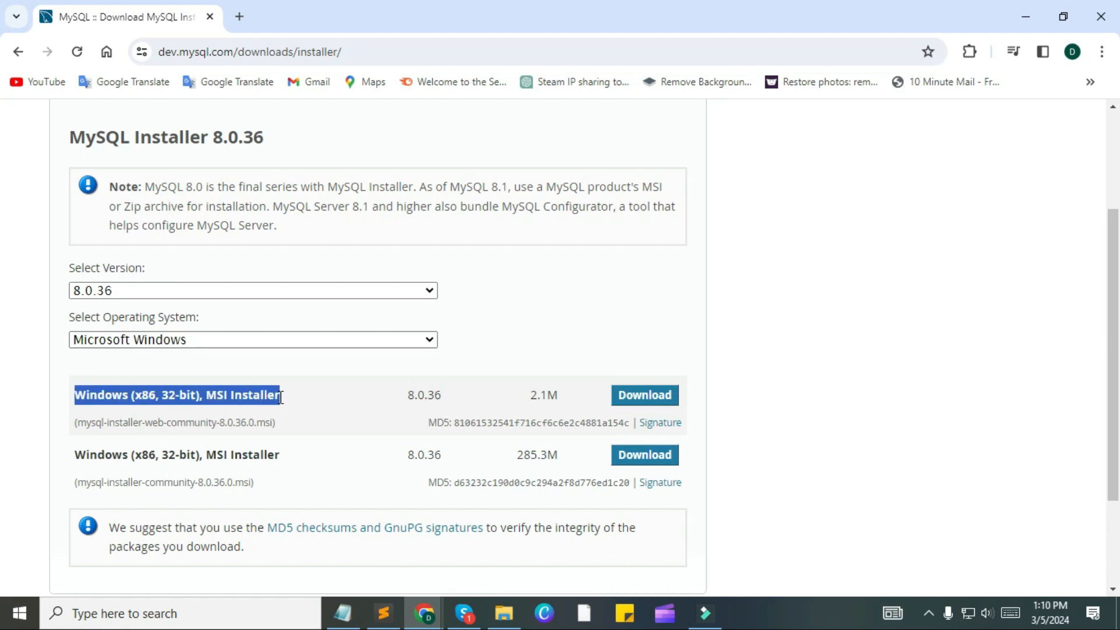
pyautogui.click(281, 396)
pyautogui.moveTo(76, 454); pyautogui.dragTo(290, 464)
pyautogui.click(292, 466)
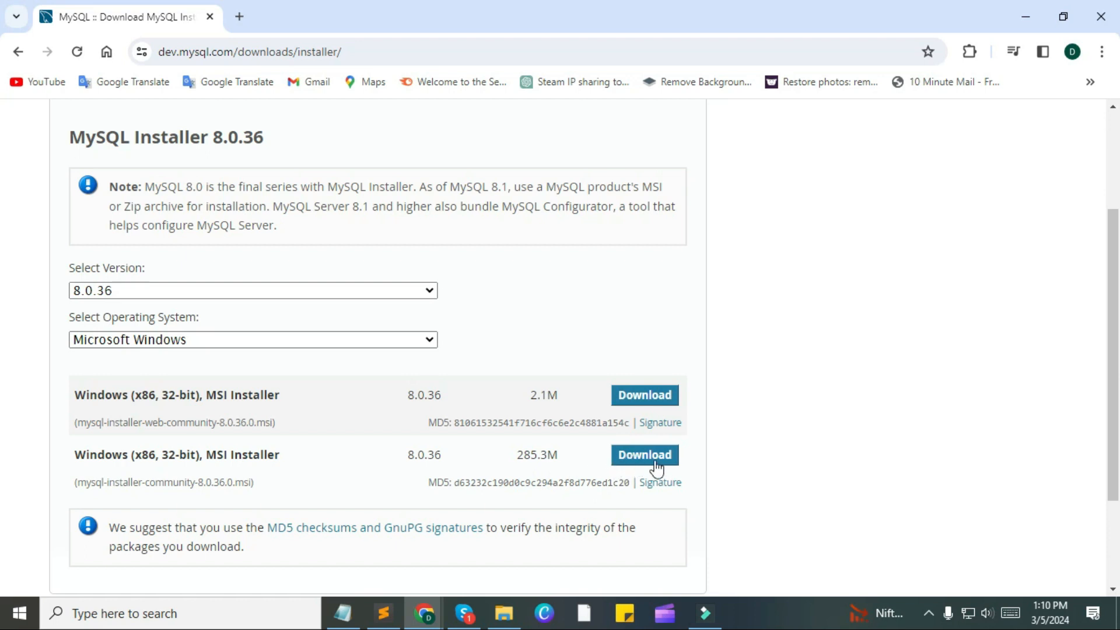
pyautogui.click(637, 464)
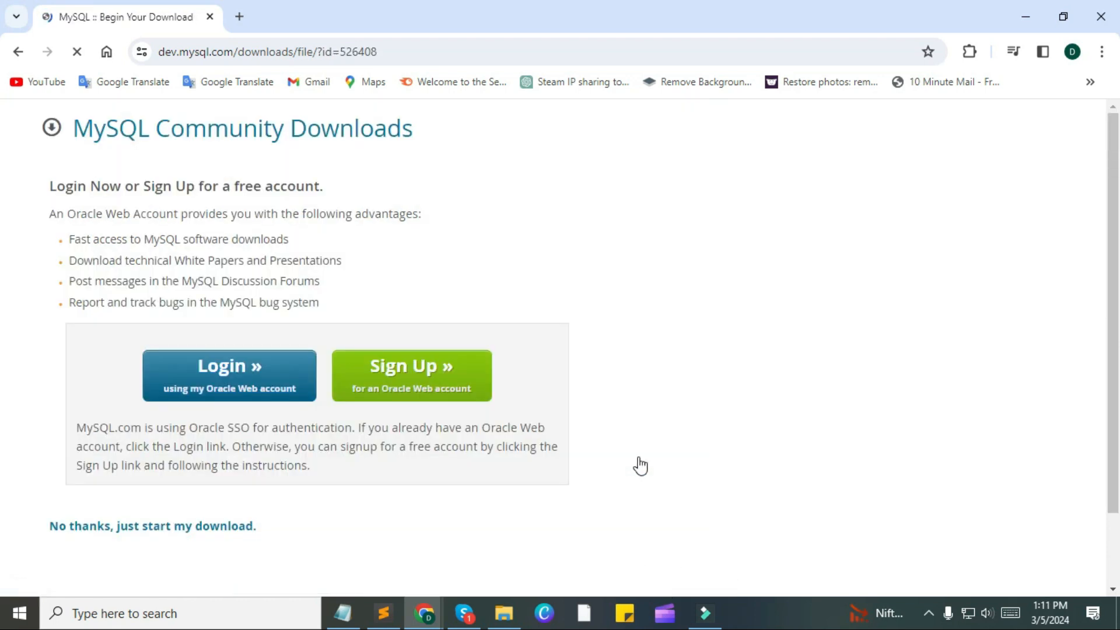
pyautogui.click(151, 526)
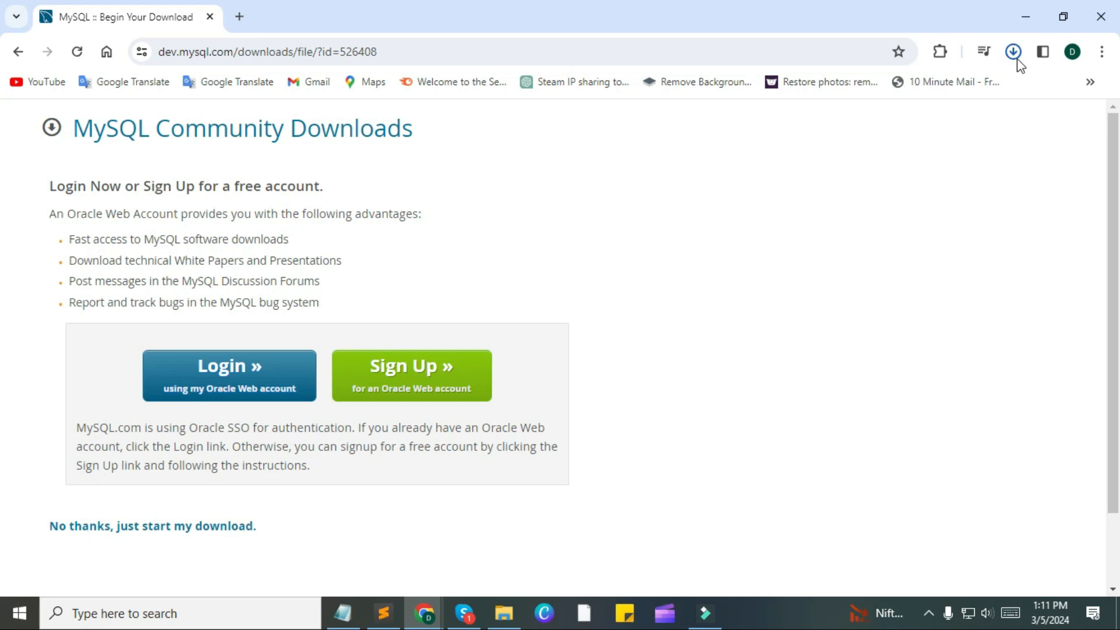
# Step: Launch the newly downloaded mysql-installer-community-8.0.36.0.msi and choose the Custom setup type
pyautogui.click(1013, 51)
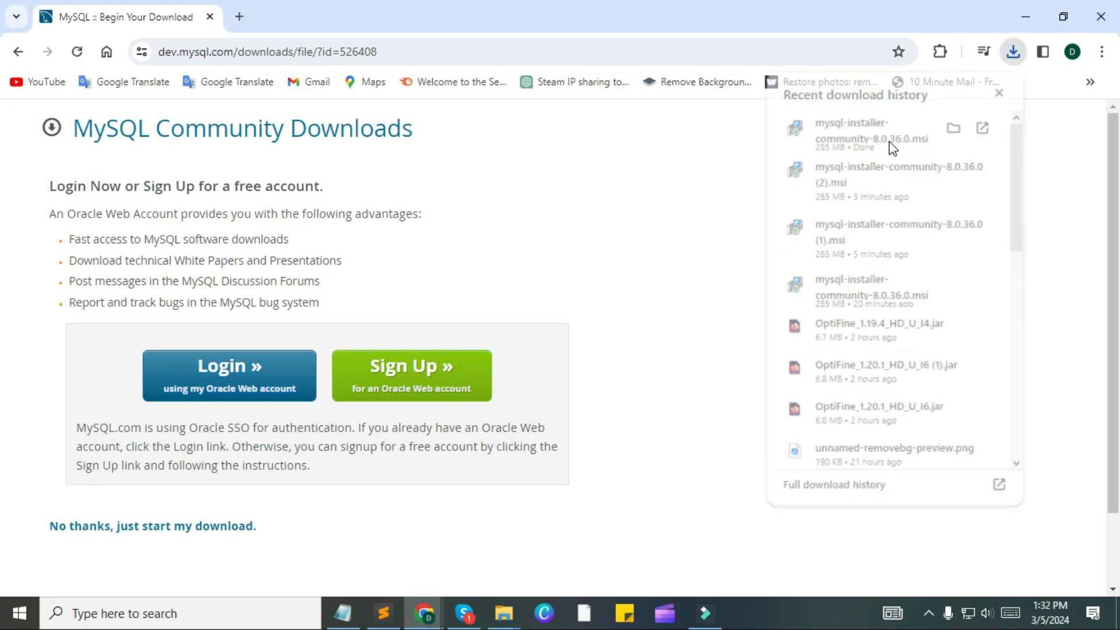
pyautogui.click(887, 143)
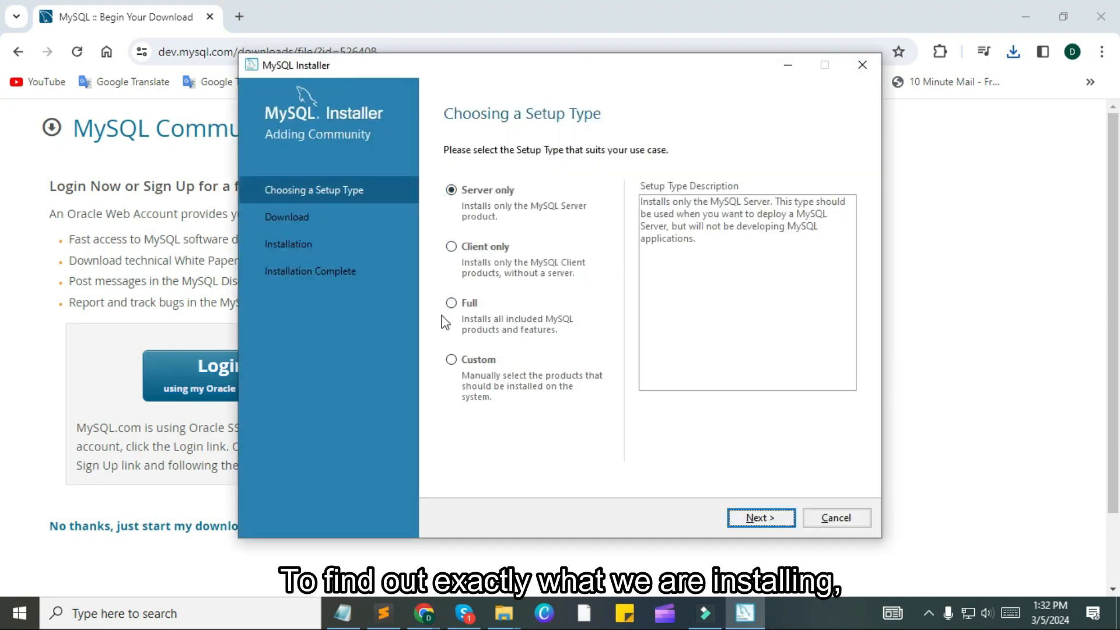
pyautogui.click(450, 360)
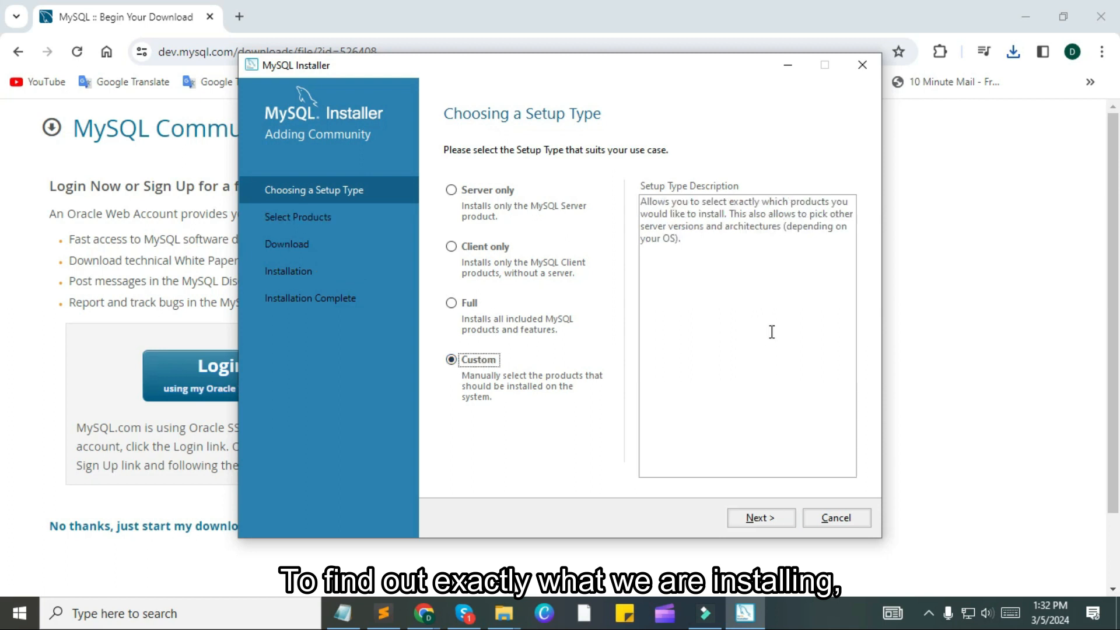
pyautogui.click(749, 515)
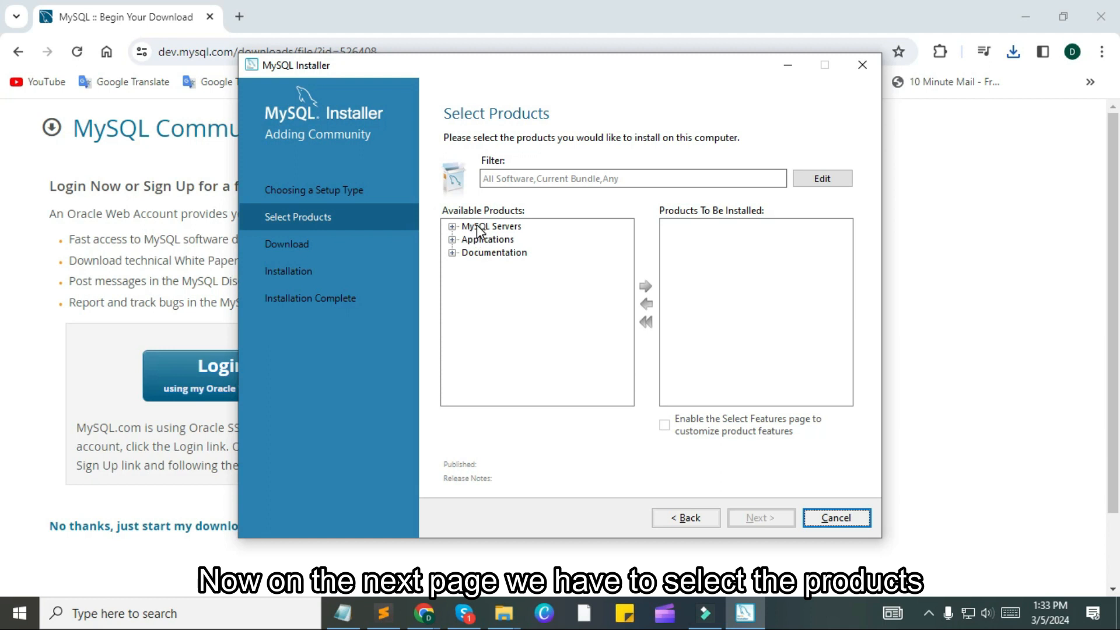
# Step: Add MySQL Server 8.0.36 - X64 to the products to be installed
pyautogui.click(452, 227)
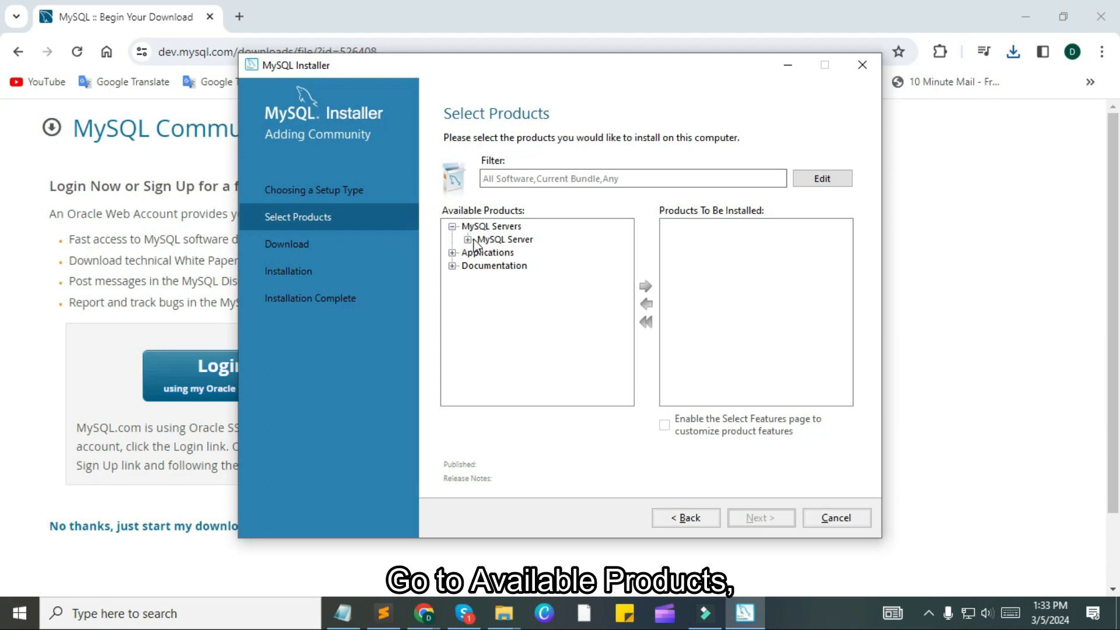
pyautogui.click(468, 240)
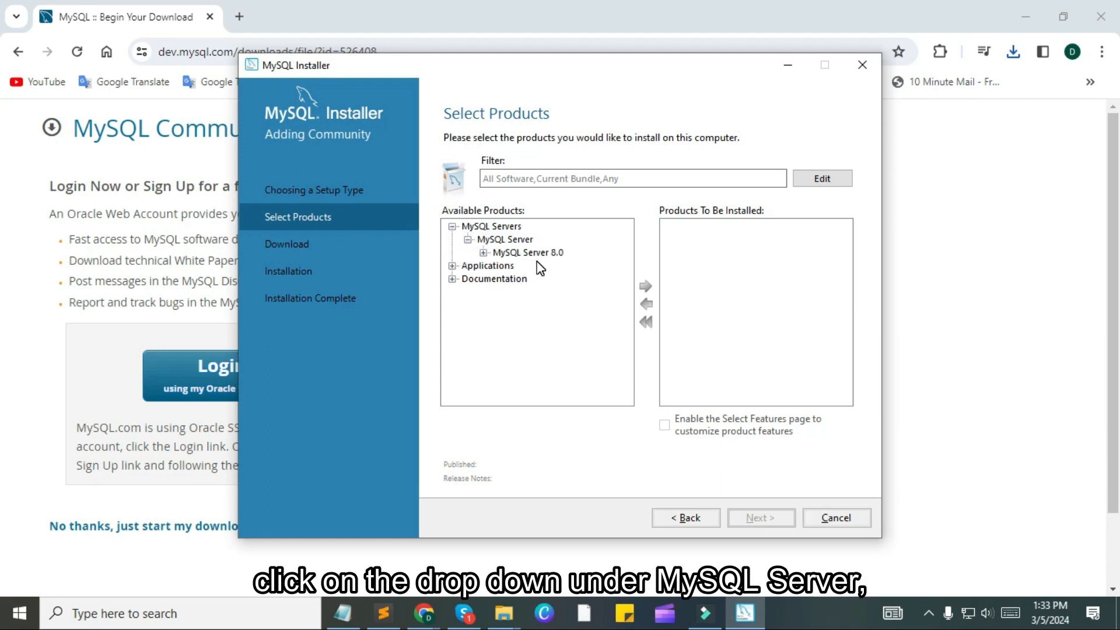
pyautogui.click(484, 252)
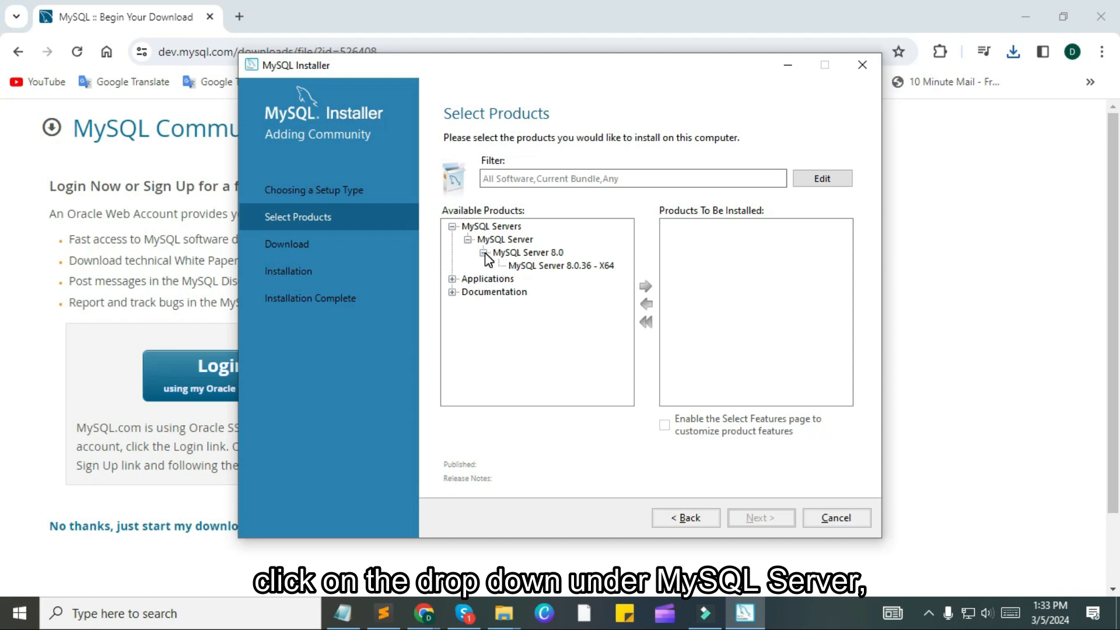
pyautogui.click(517, 267)
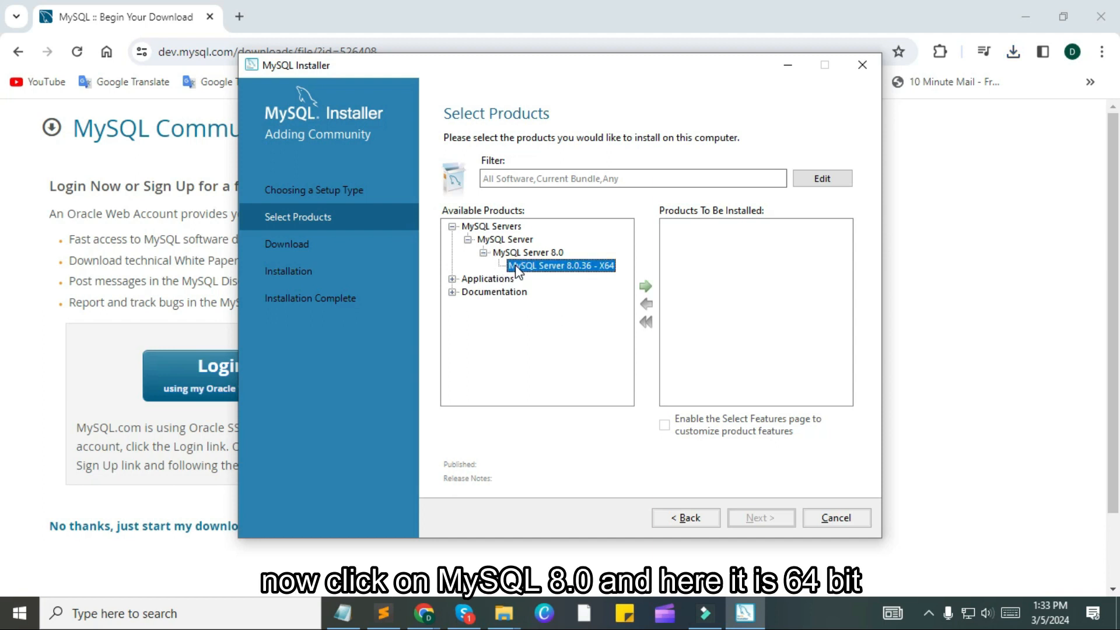
pyautogui.click(645, 286)
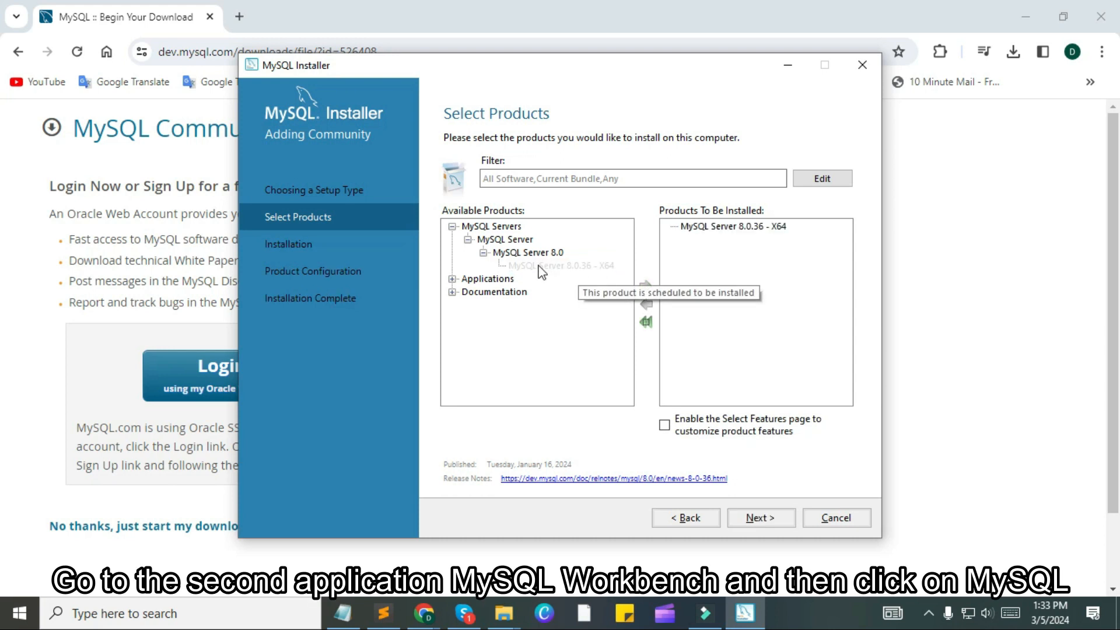
# Step: Add the MySQL Workbench 8.0.36 - X64 application to the products to be installed
pyautogui.click(453, 279)
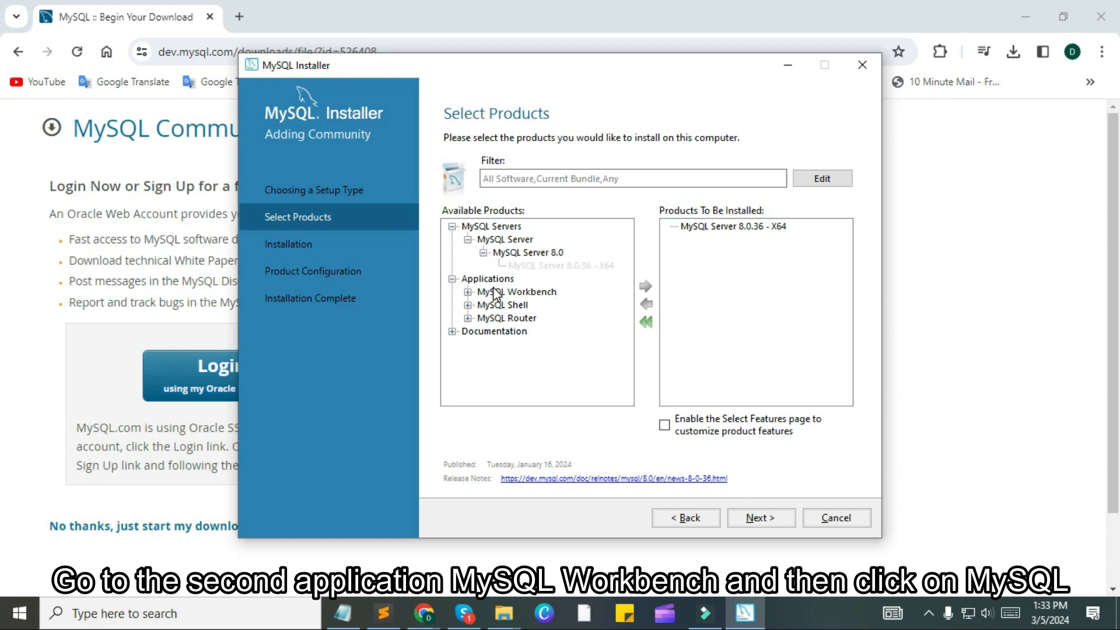
pyautogui.click(468, 292)
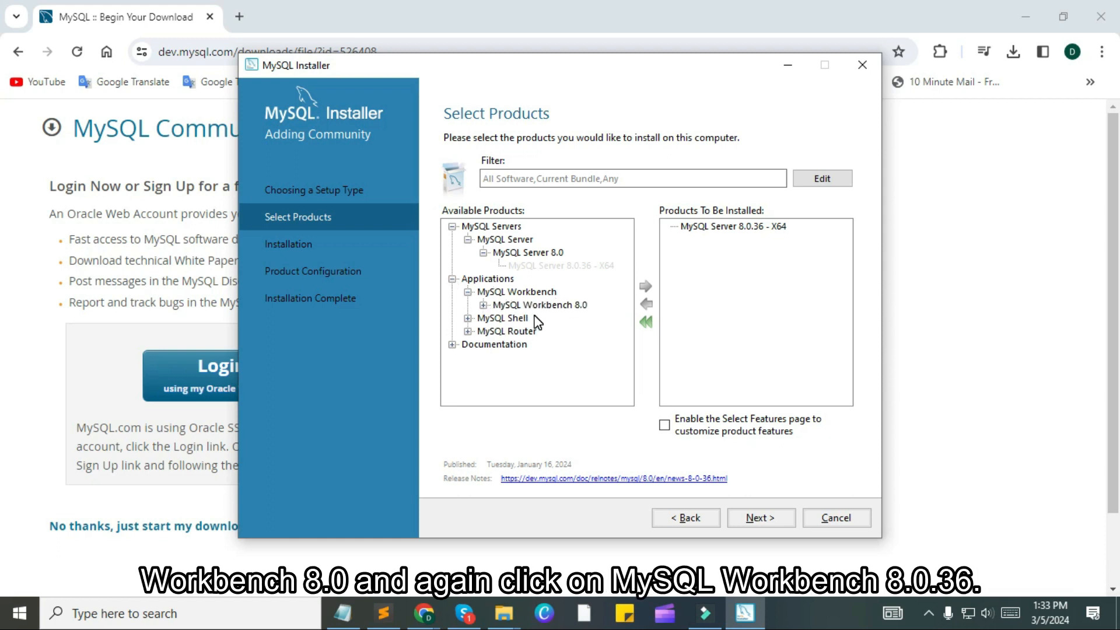
pyautogui.click(484, 305)
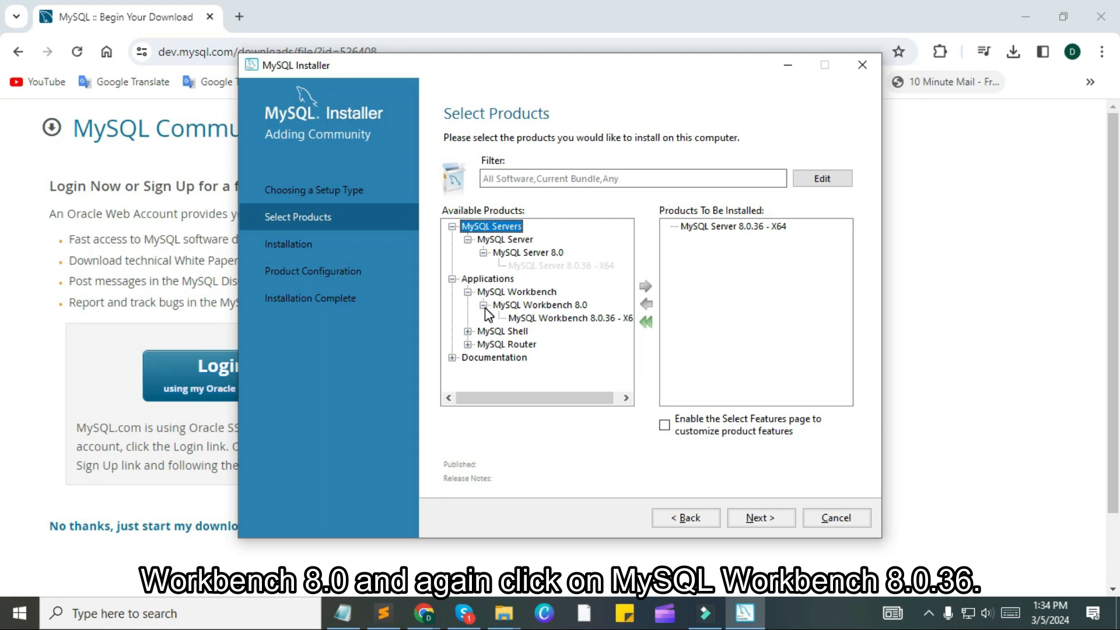
pyautogui.click(561, 319)
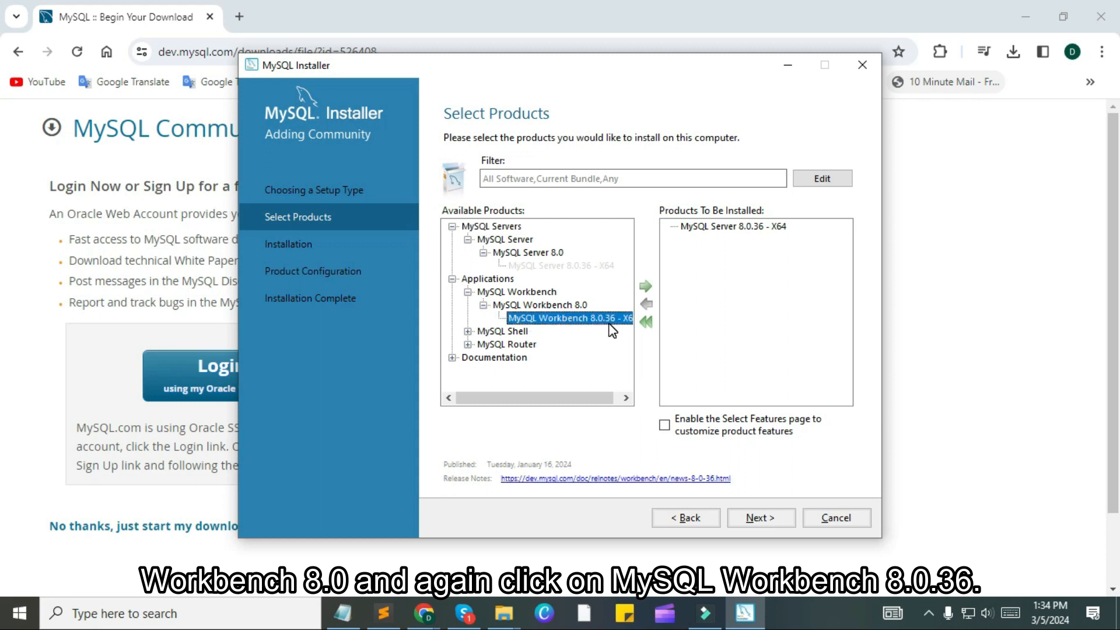
pyautogui.click(647, 287)
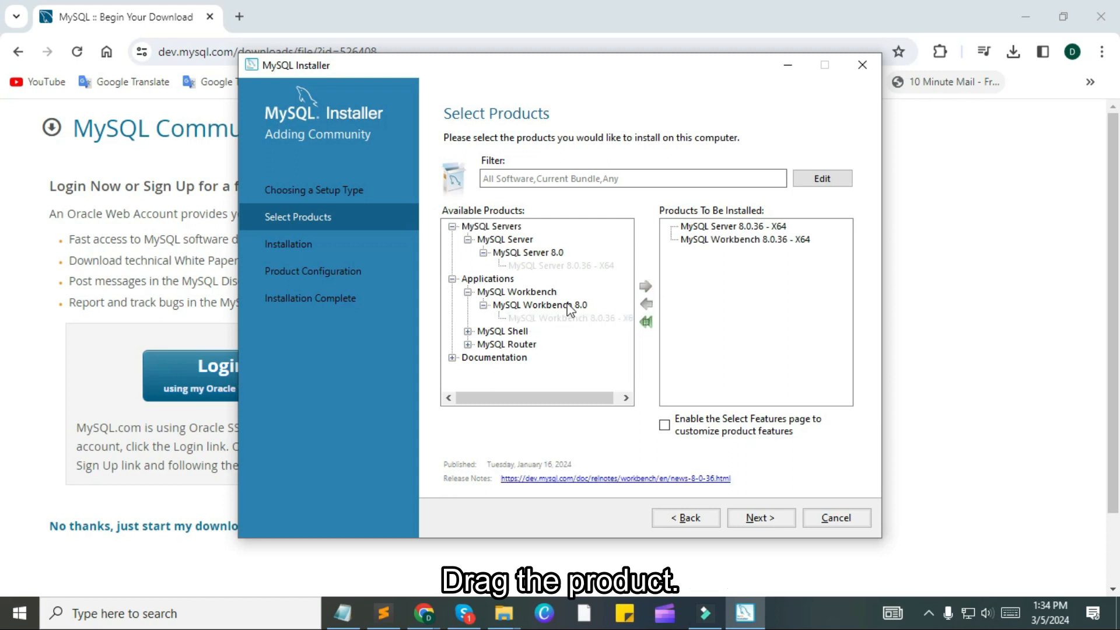
# Step: Add the MySQL Shell 8.0.36 - X64 application to the products to be installed
pyautogui.click(502, 332)
pyautogui.click(468, 332)
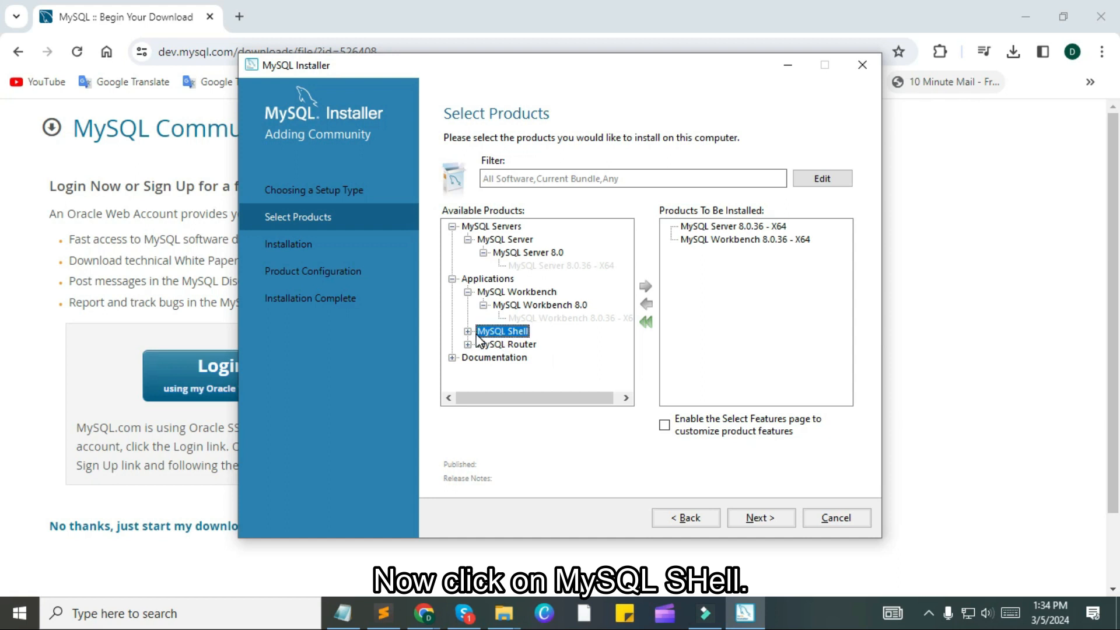
pyautogui.click(512, 345)
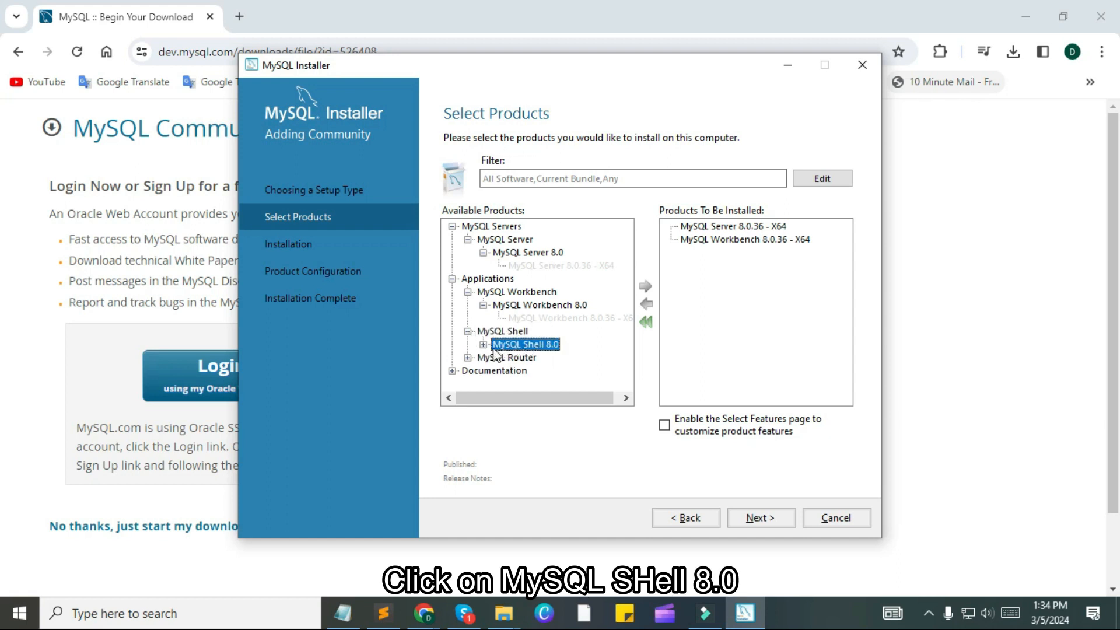
pyautogui.click(483, 344)
pyautogui.click(546, 357)
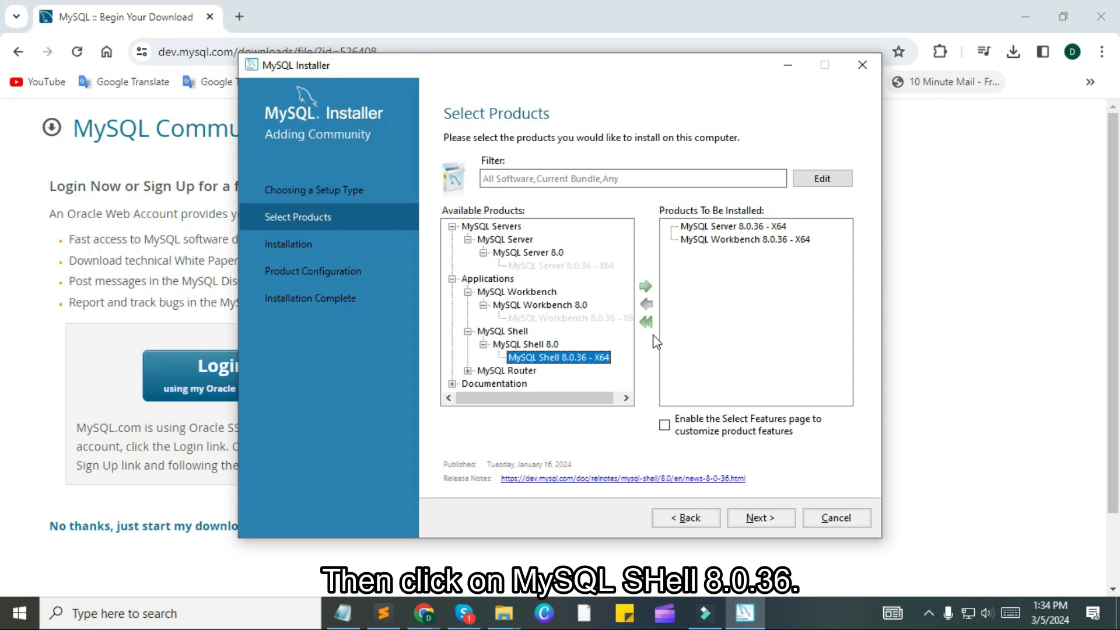
pyautogui.click(646, 287)
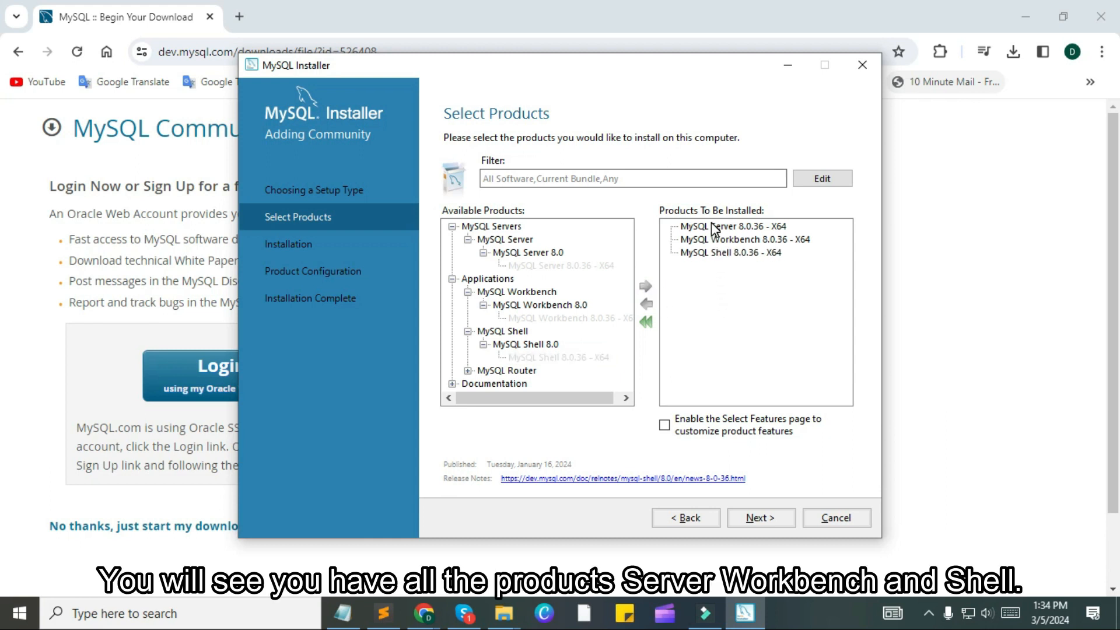
# Step: Install the selected Server, Workbench and Shell products and proceed to product configuration
pyautogui.click(762, 518)
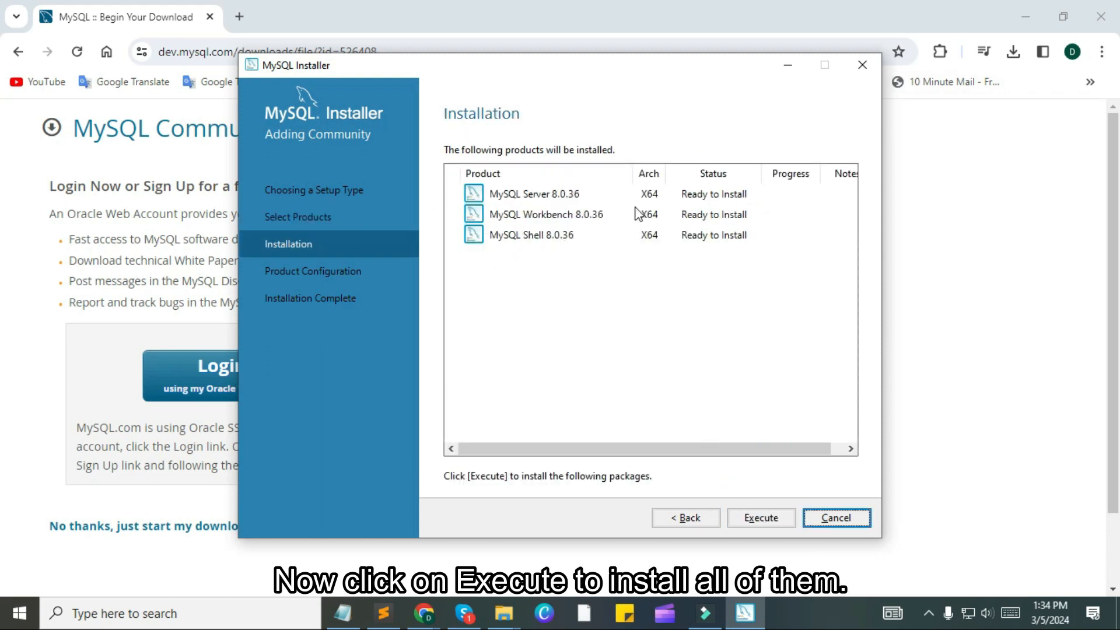
pyautogui.click(759, 521)
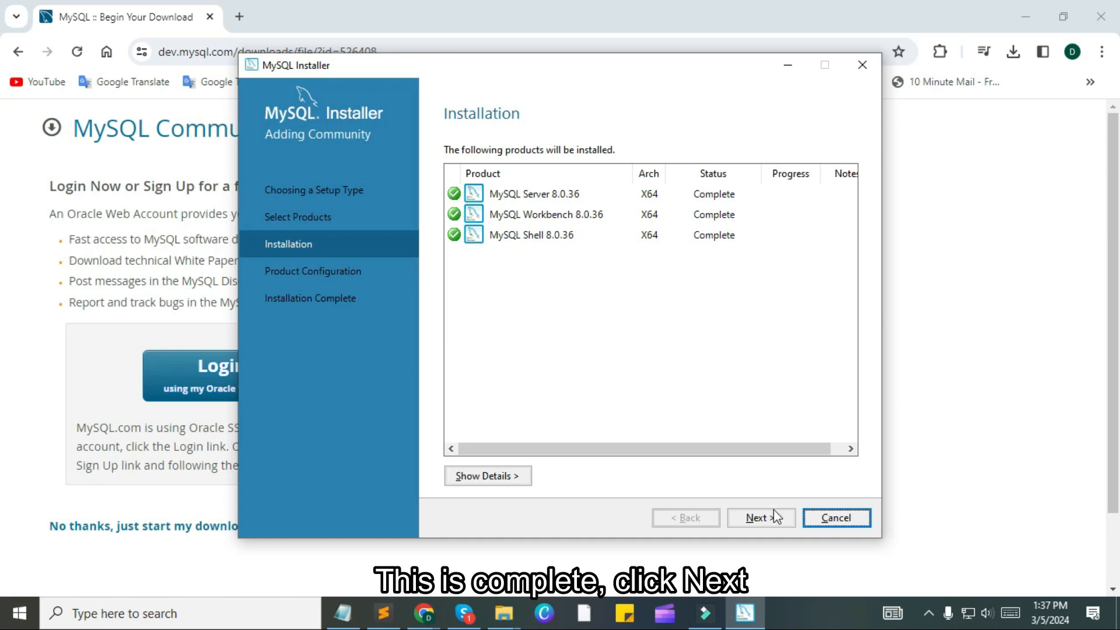
pyautogui.click(747, 519)
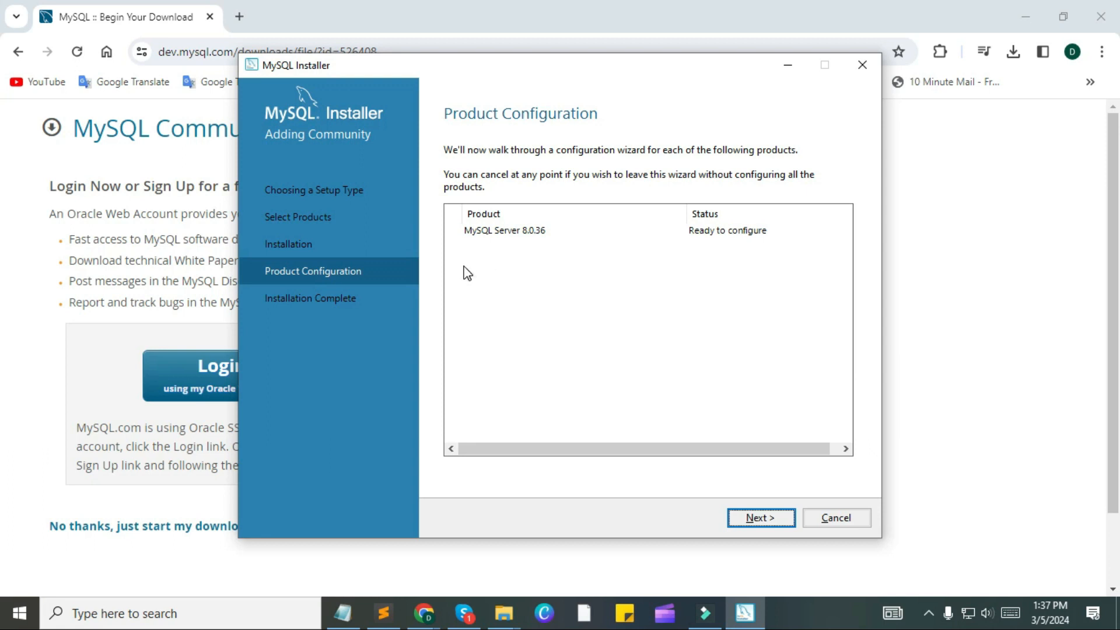
# Step: Start configuring MySQL Server 8.0.36, accepting the default Development Computer networking settings with port 3306 and strong password encryption
pyautogui.click(566, 230)
pyautogui.click(757, 518)
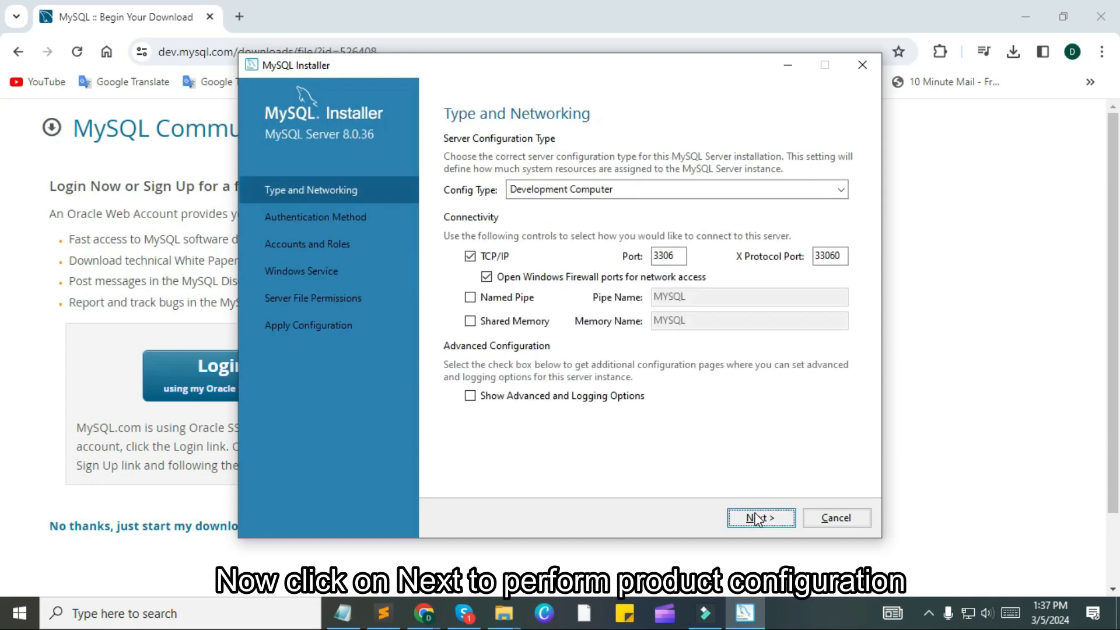
pyautogui.doubleClick(679, 255)
pyautogui.click(764, 519)
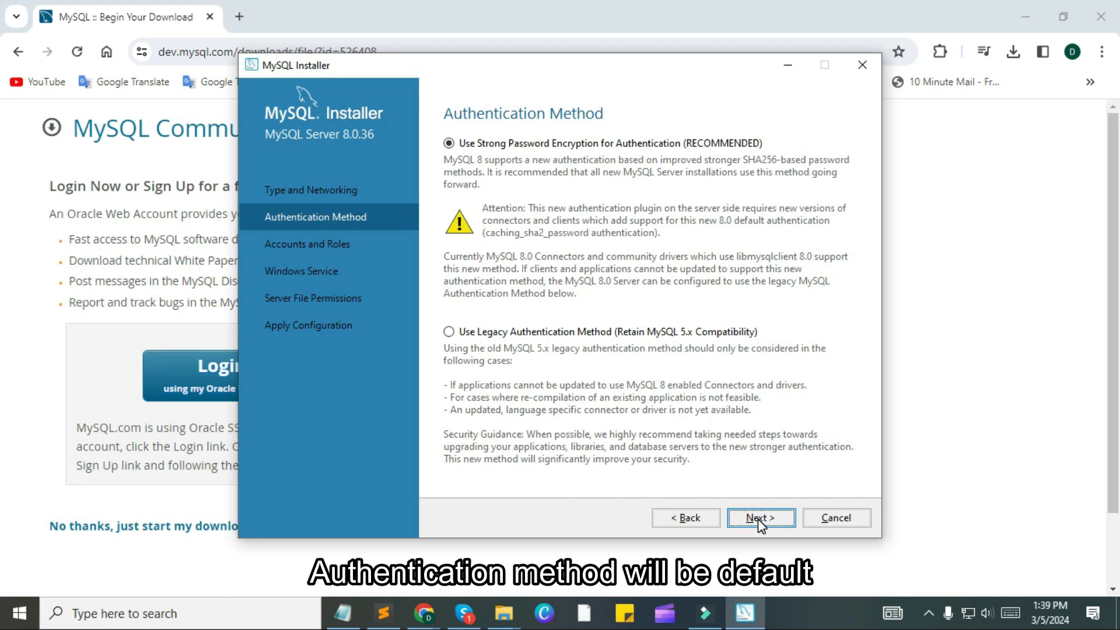
pyautogui.click(757, 519)
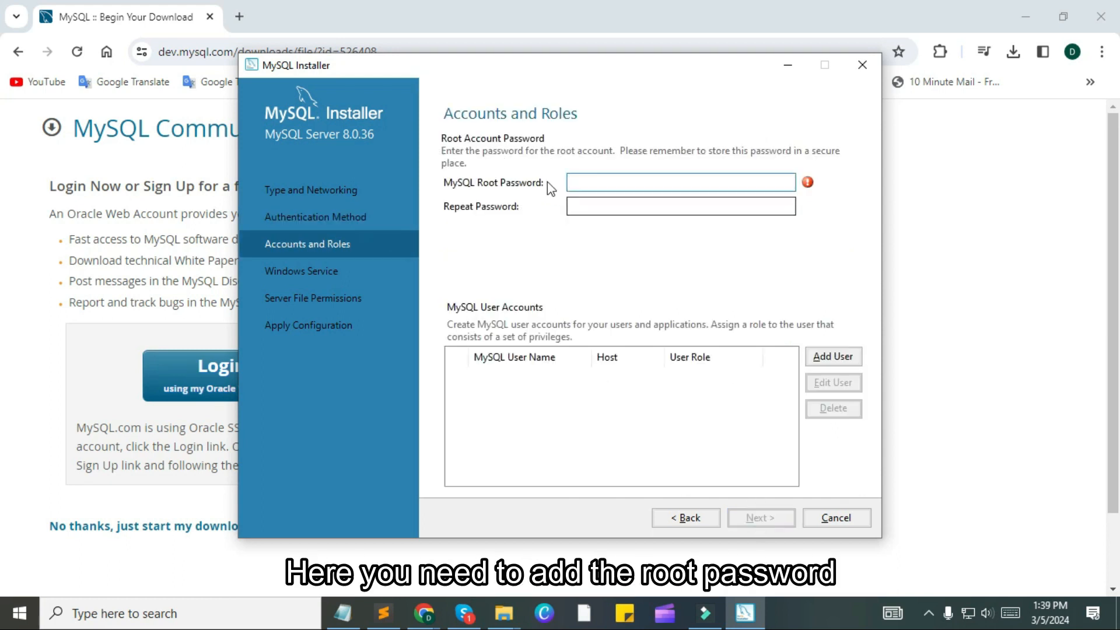
# Step: Set the MySQL root account password, repeat it for confirmation, and continue to the Windows service settings
pyautogui.click(608, 177)
pyautogui.write('••')
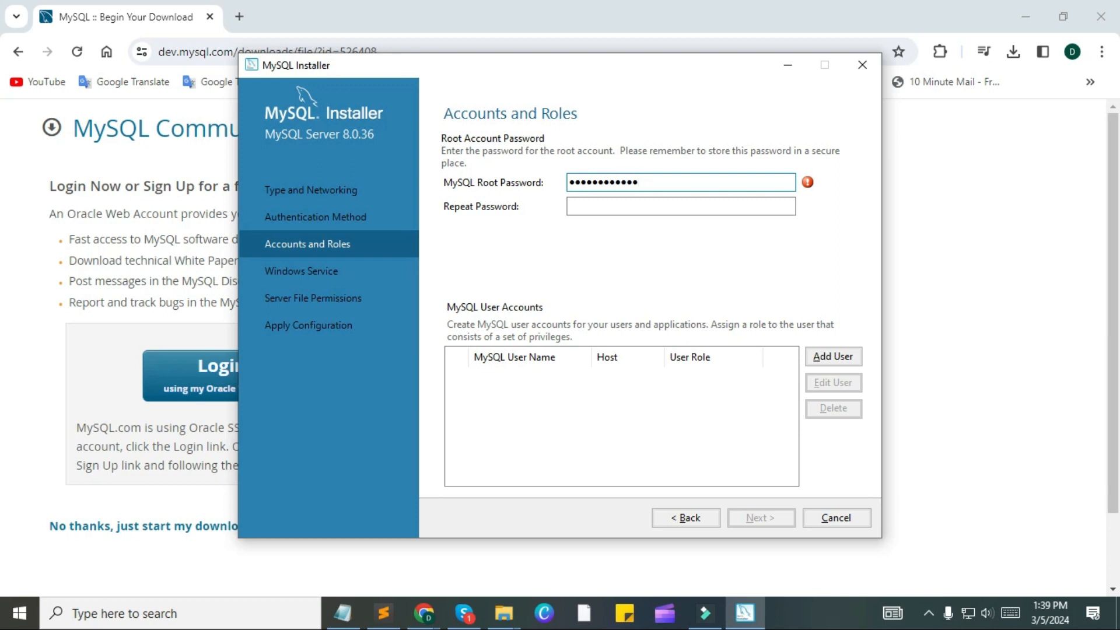
pyautogui.click(603, 209)
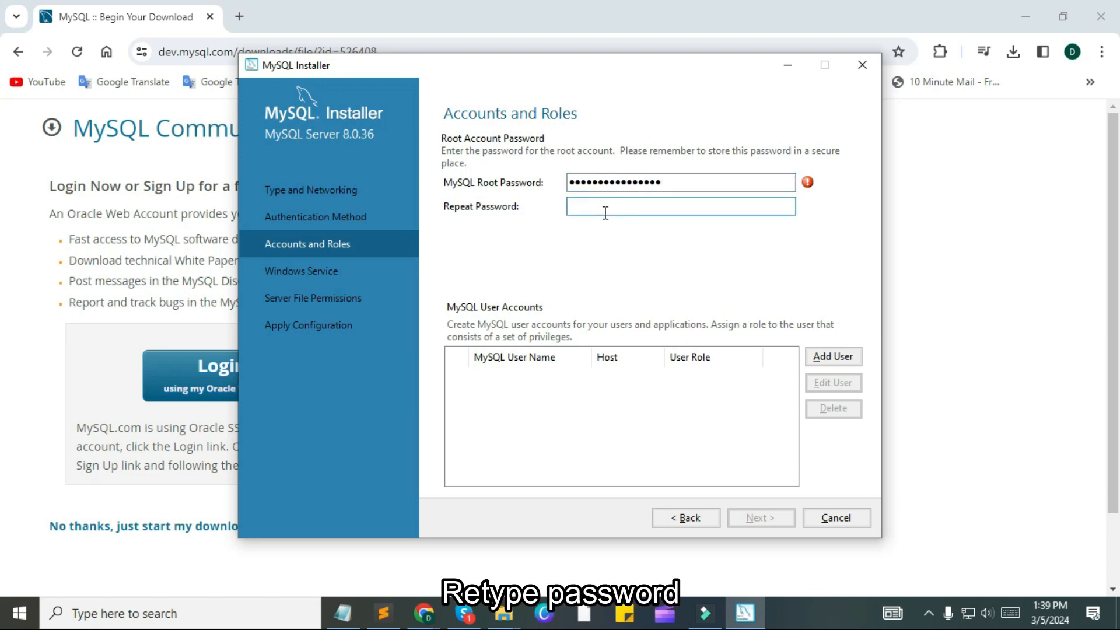
pyautogui.write('•••••••')
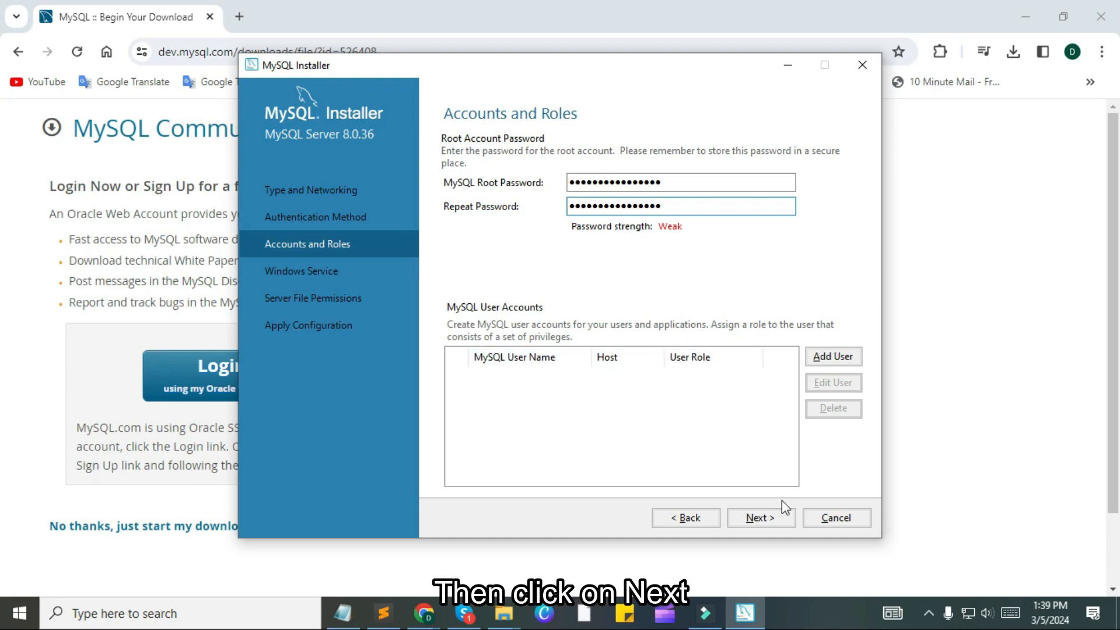
pyautogui.click(757, 522)
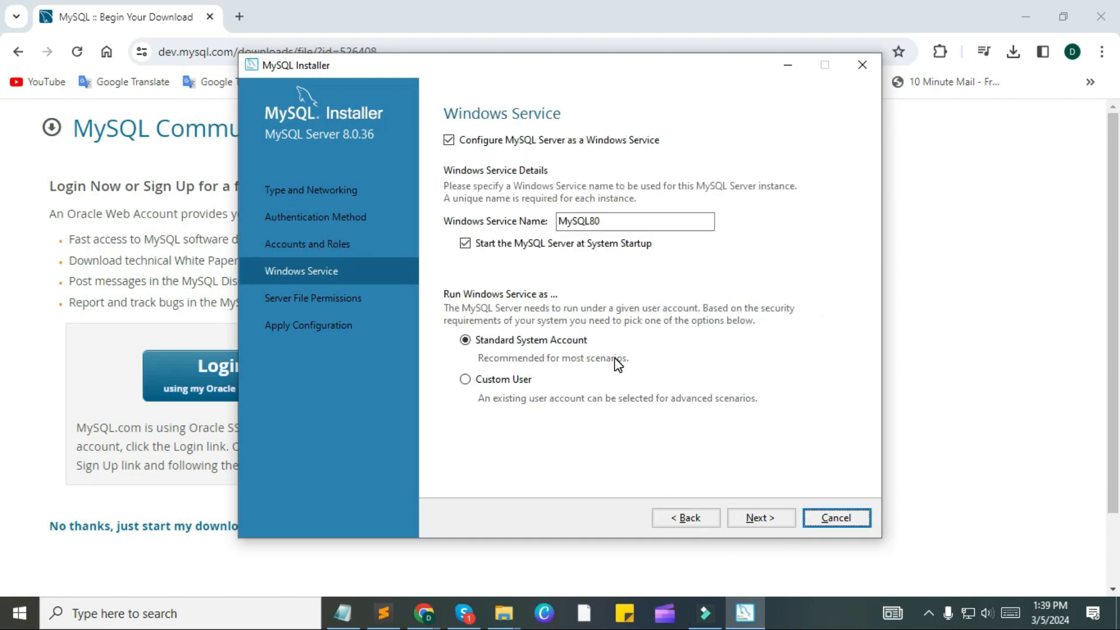
# Step: Accept the default MySQL80 Windows service and full-access server file permissions, and execute the server configuration
pyautogui.click(761, 519)
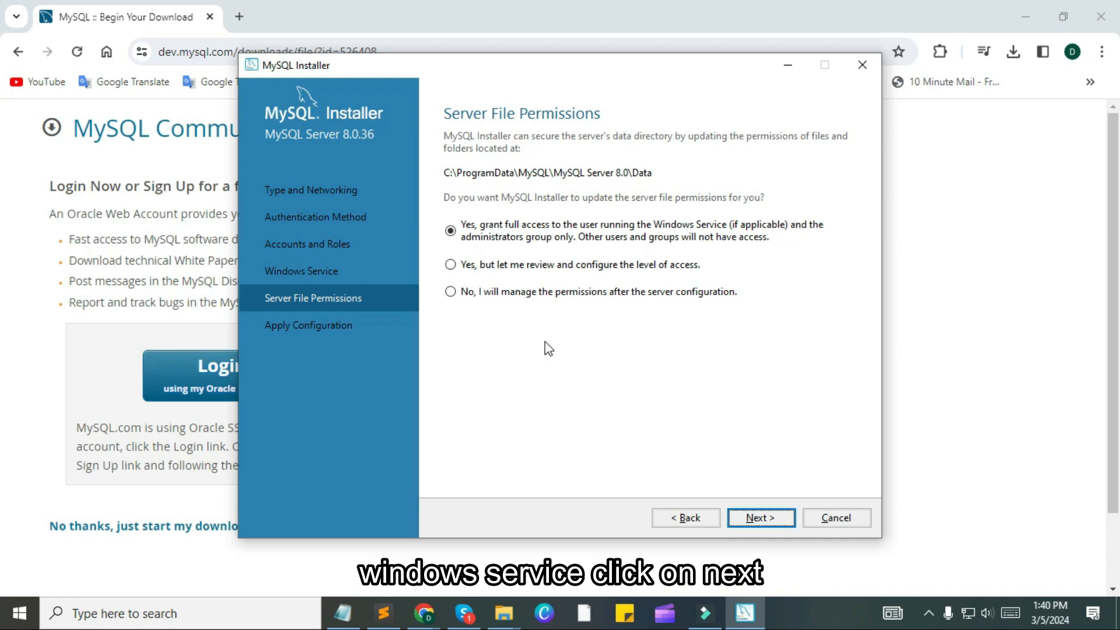
pyautogui.click(761, 518)
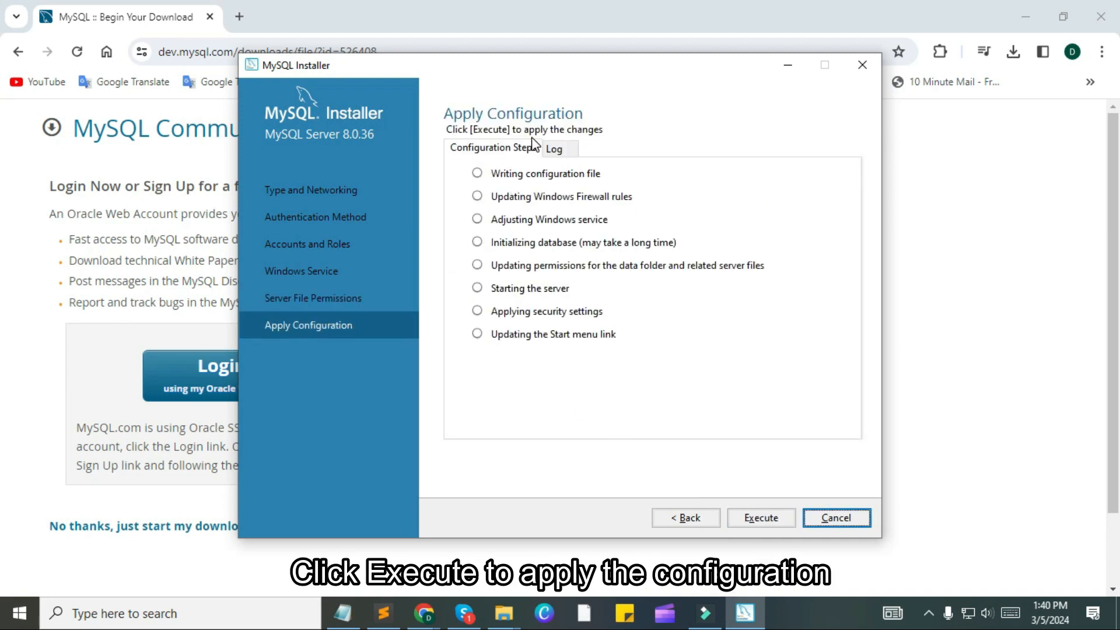
pyautogui.click(756, 518)
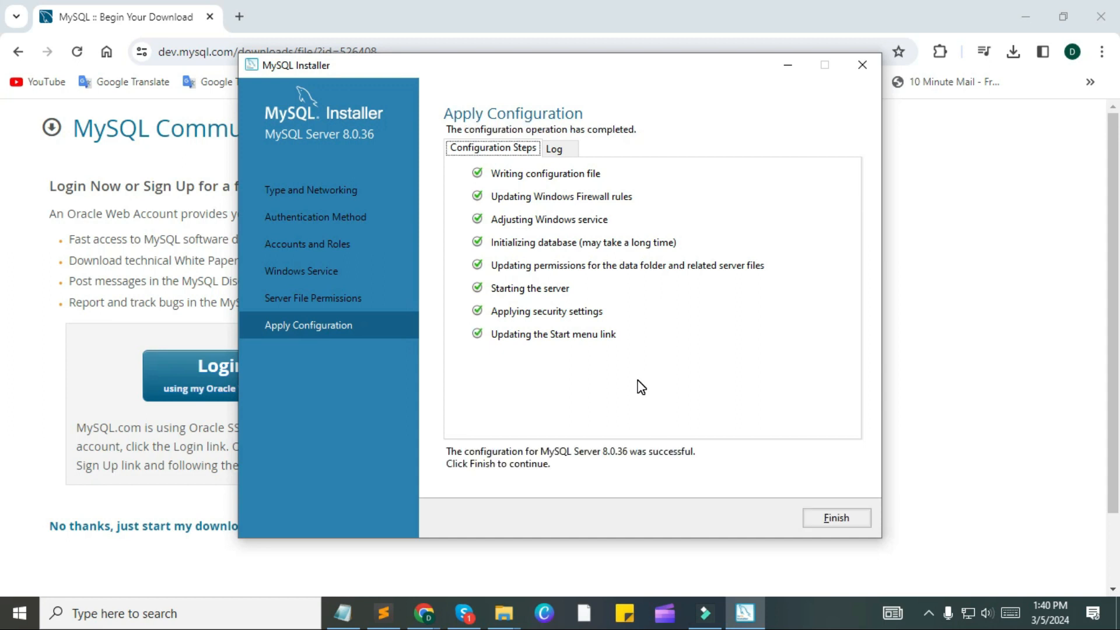
# Step: Finish the product configuration and complete the installation, with MySQL Workbench and MySQL Shell starting after setup
pyautogui.click(836, 518)
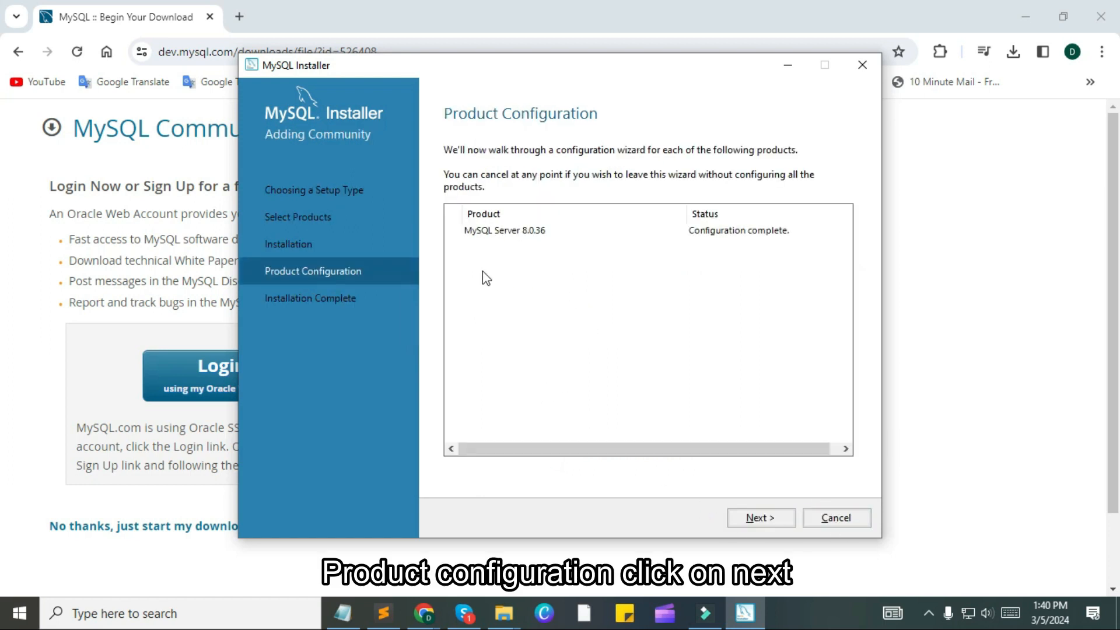
pyautogui.click(761, 521)
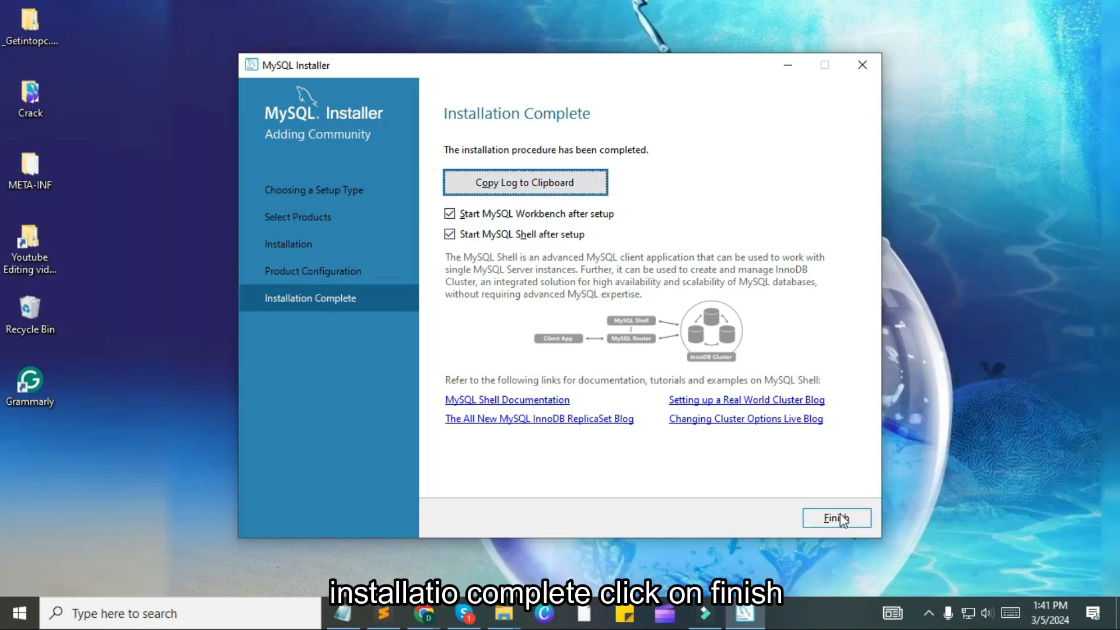
pyautogui.click(840, 518)
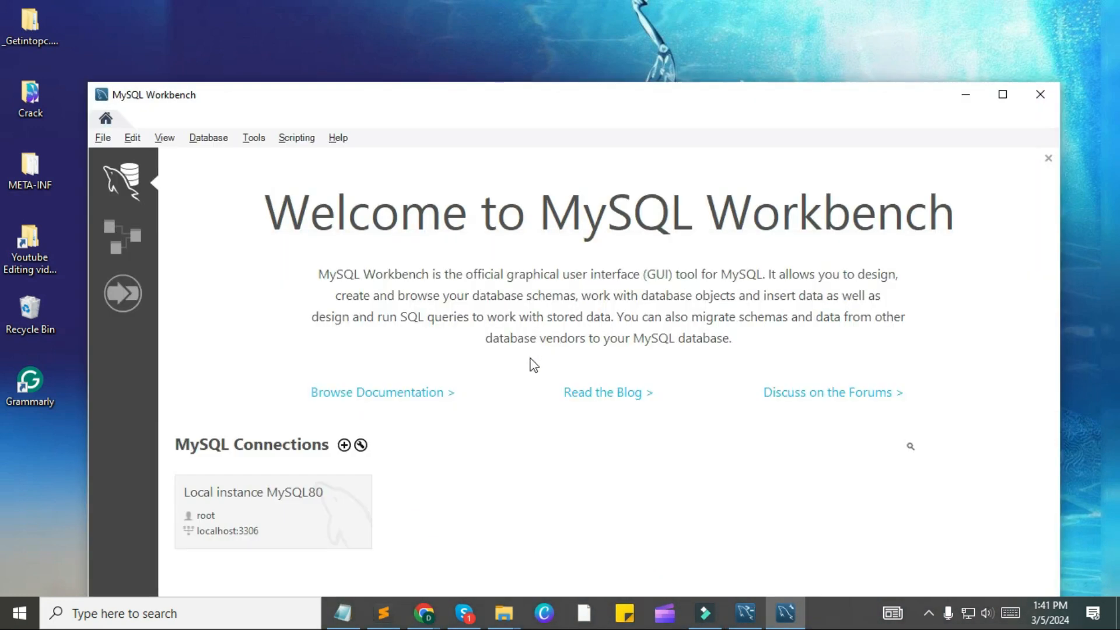
# Step: Connect to Local instance MySQL80 in MySQL Workbench with the root password, saving the password in the vault
pyautogui.moveTo(535, 97); pyautogui.dragTo(555, 19)
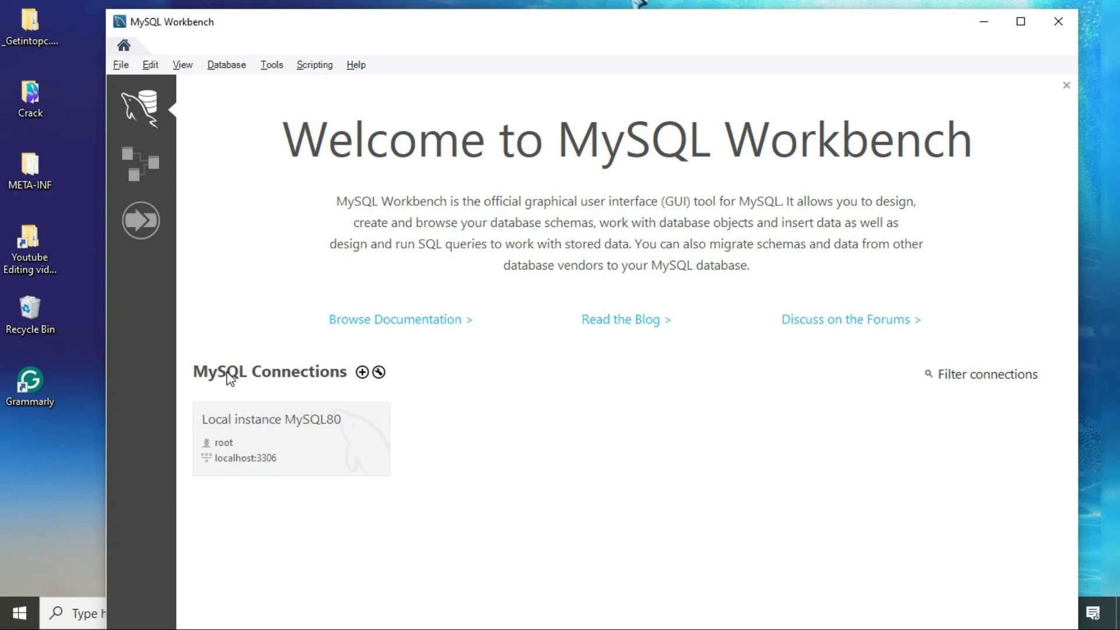
pyautogui.click(272, 446)
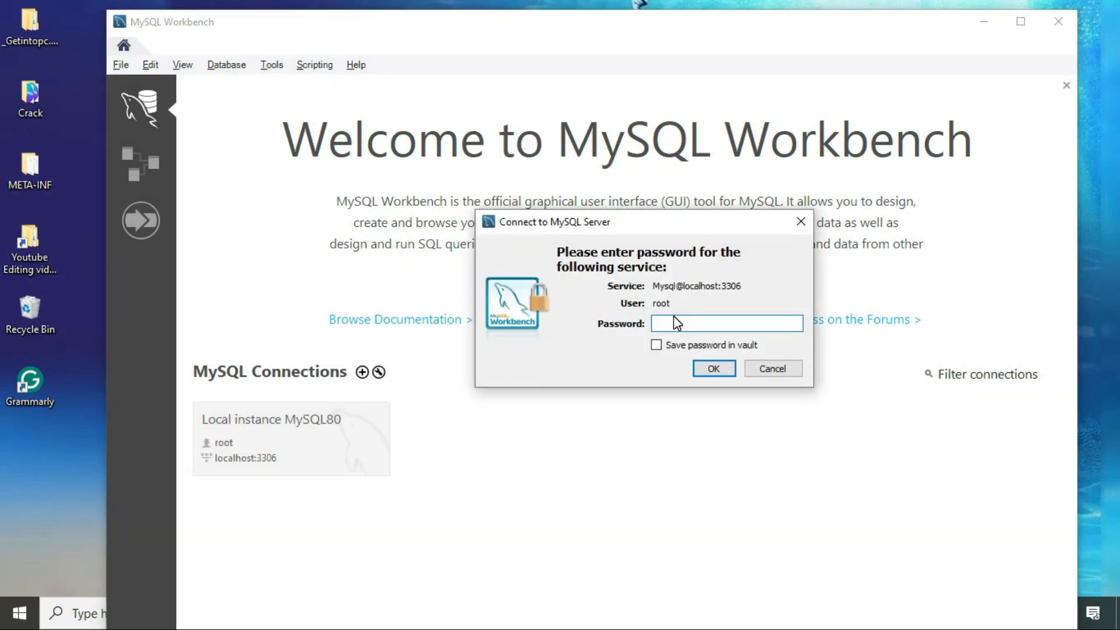
pyautogui.write('**********')
pyautogui.click(657, 347)
pyautogui.click(714, 370)
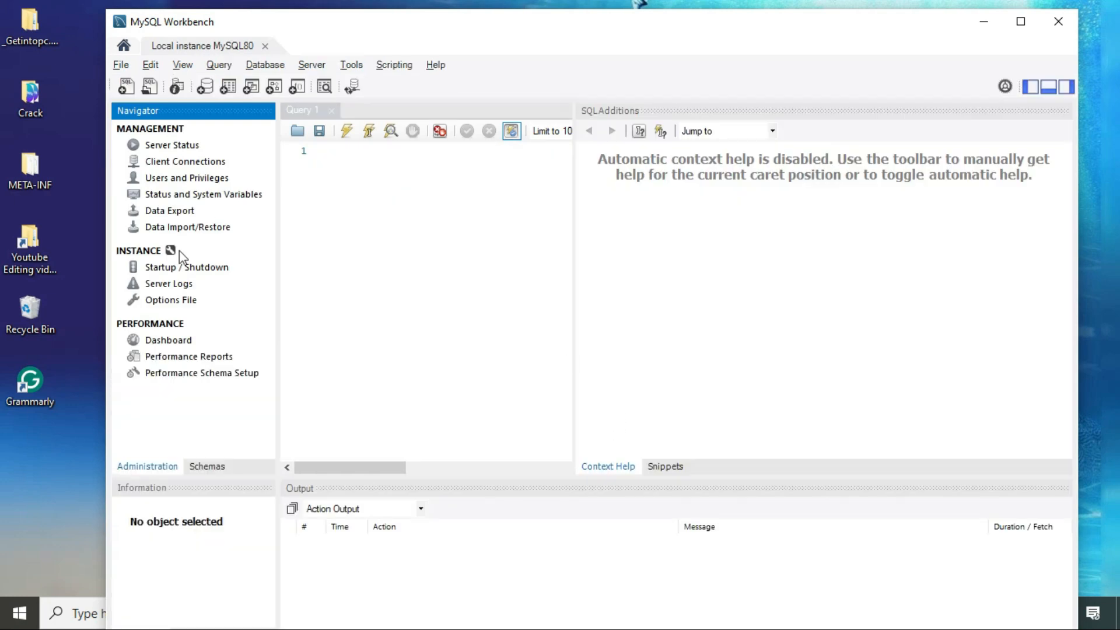
pyautogui.click(330, 154)
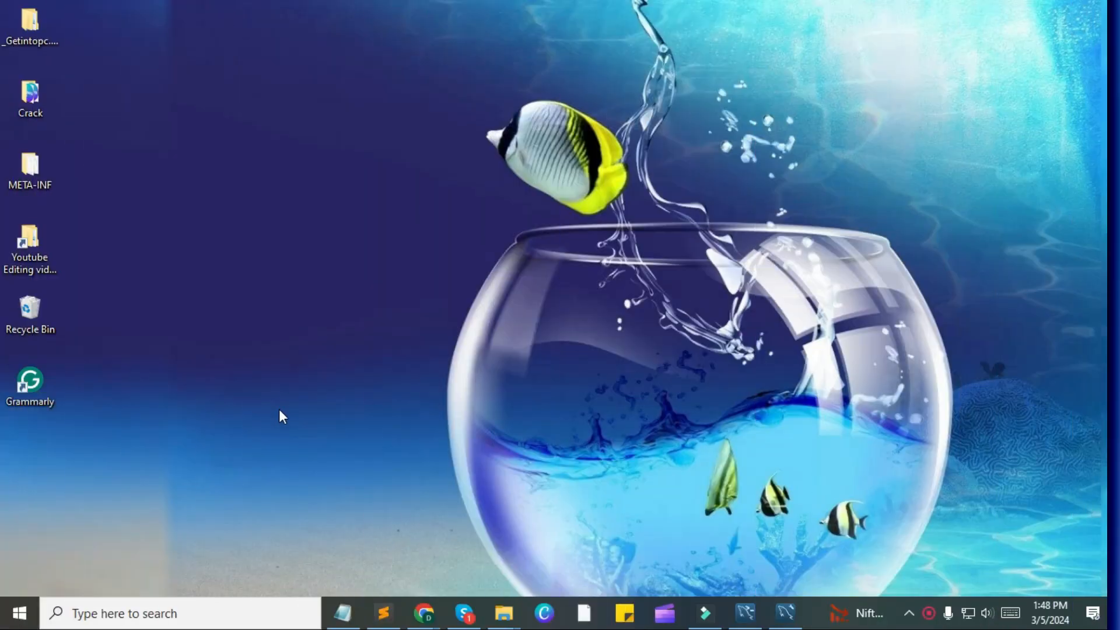
# Step: Switch to File Explorer and open the Program Files folder on Local Disk (C:)
pyautogui.click(135, 613)
pyautogui.write('file')
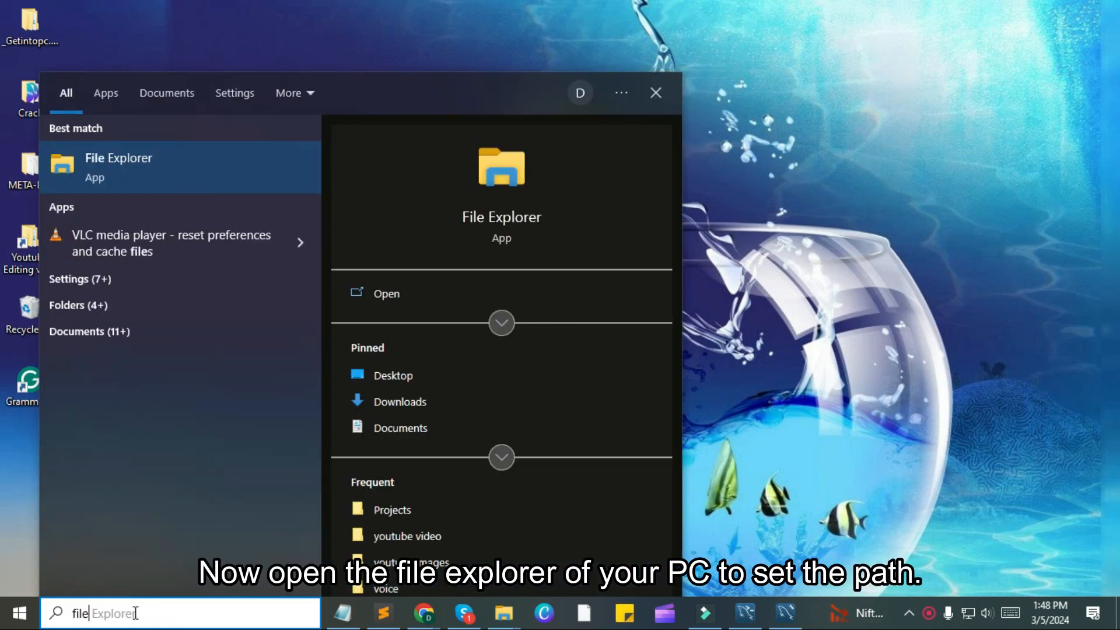
pyautogui.click(173, 170)
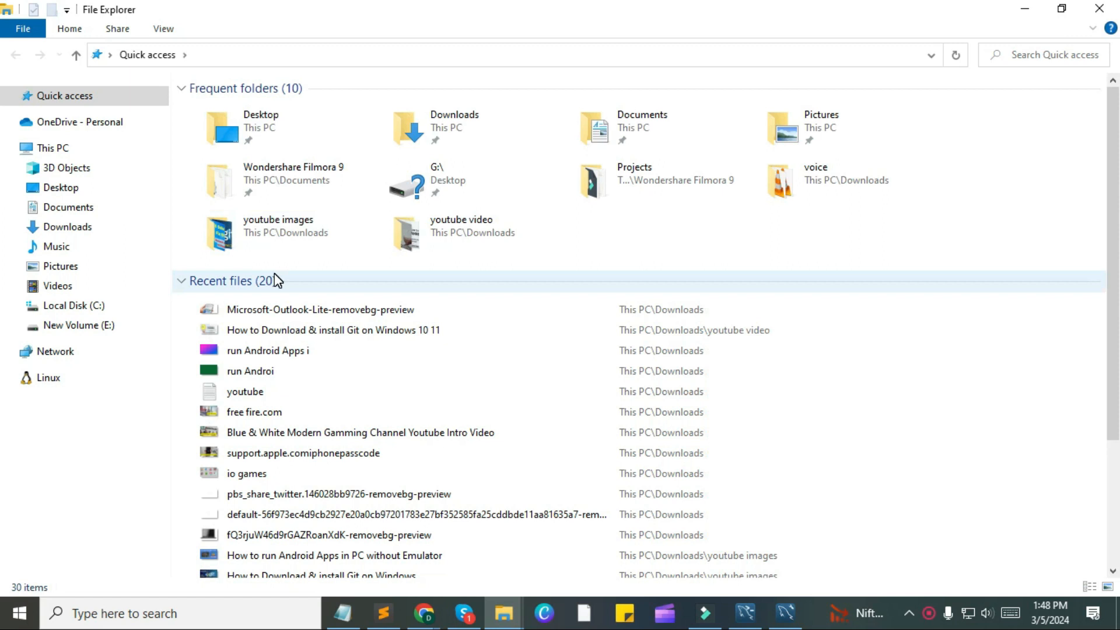
pyautogui.click(65, 315)
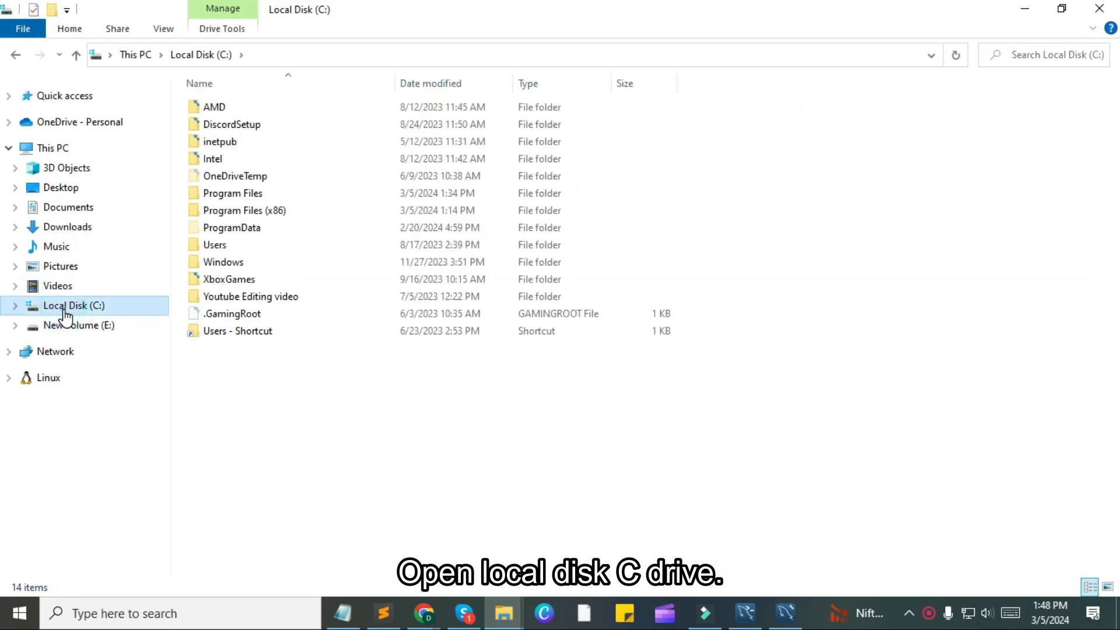
pyautogui.click(231, 199)
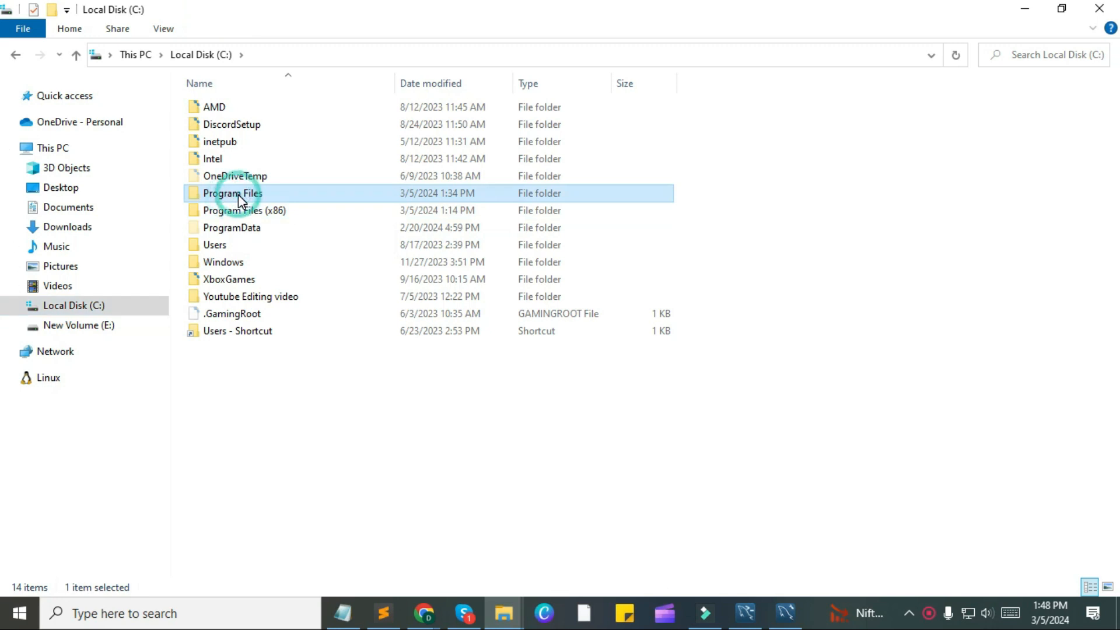
pyautogui.doubleClick(238, 194)
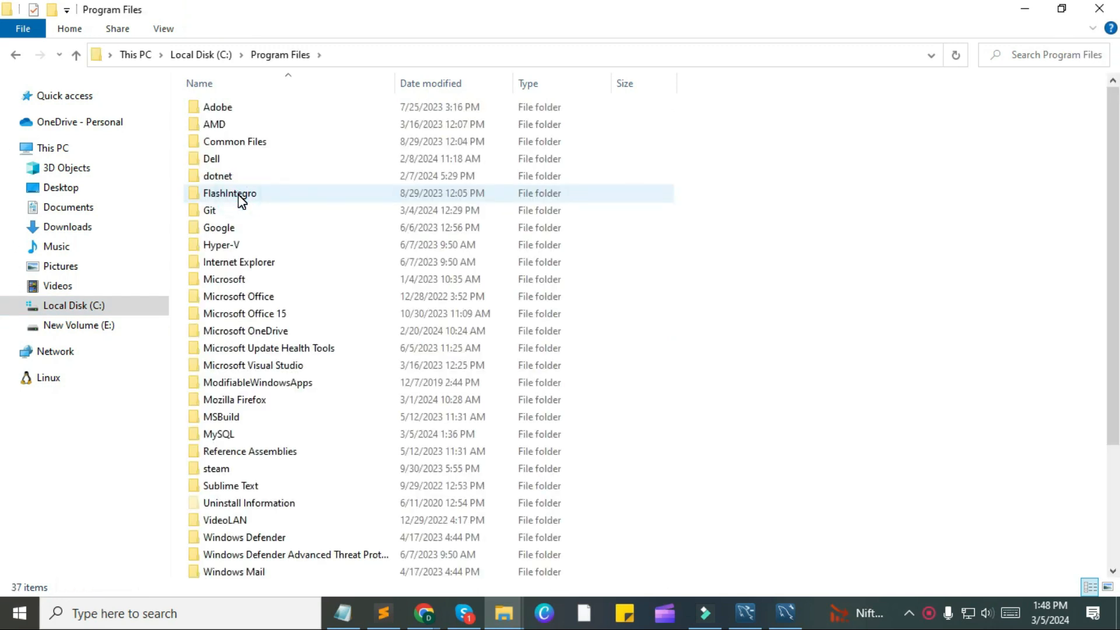
# Step: Open the bin folder inside MySQL\MySQL Server 8.0
pyautogui.click(225, 436)
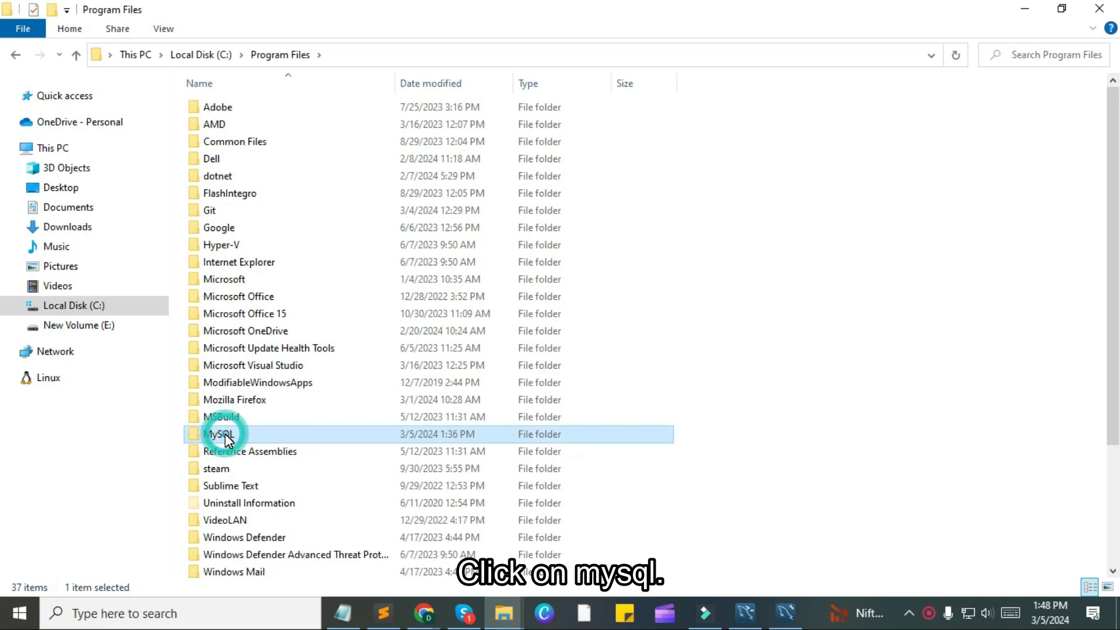
pyautogui.scroll(-2, 226, 441)
pyautogui.doubleClick(238, 345)
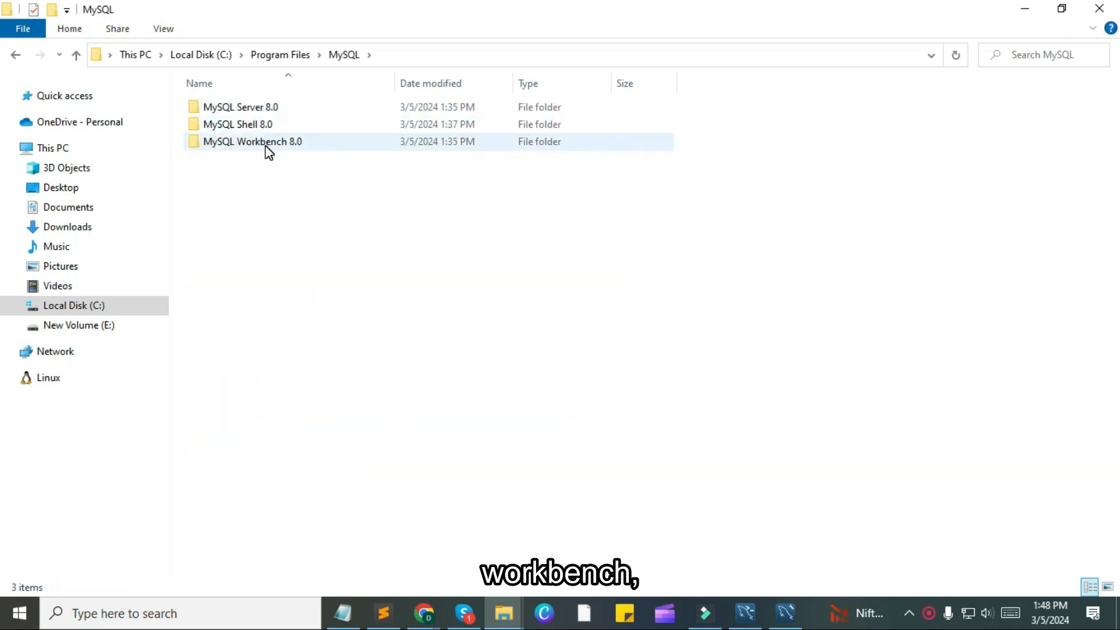
pyautogui.doubleClick(260, 111)
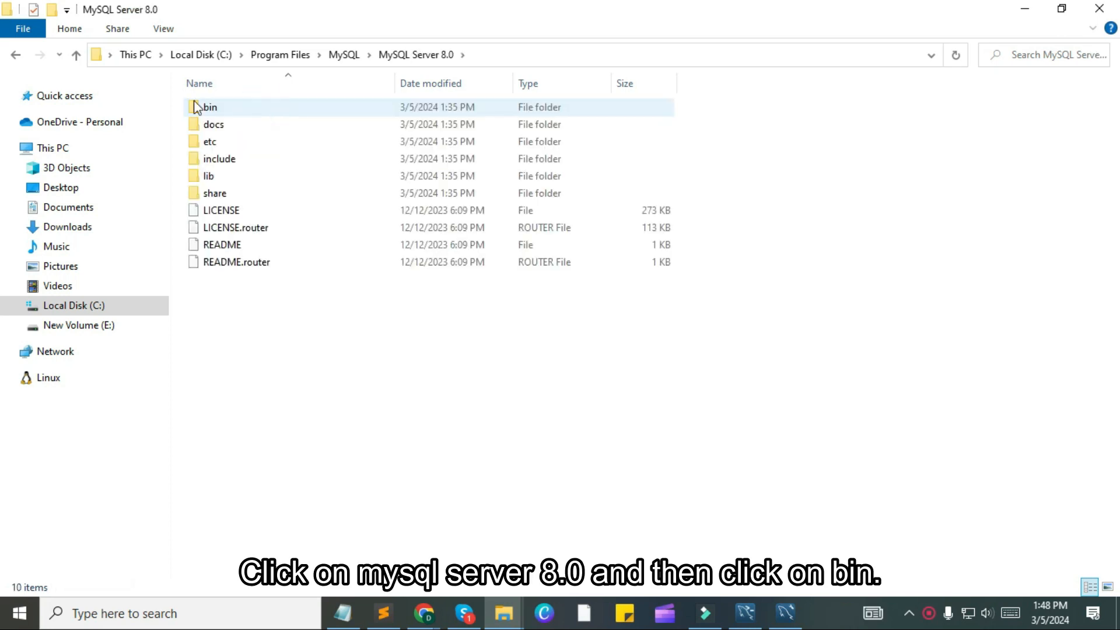
pyautogui.doubleClick(224, 111)
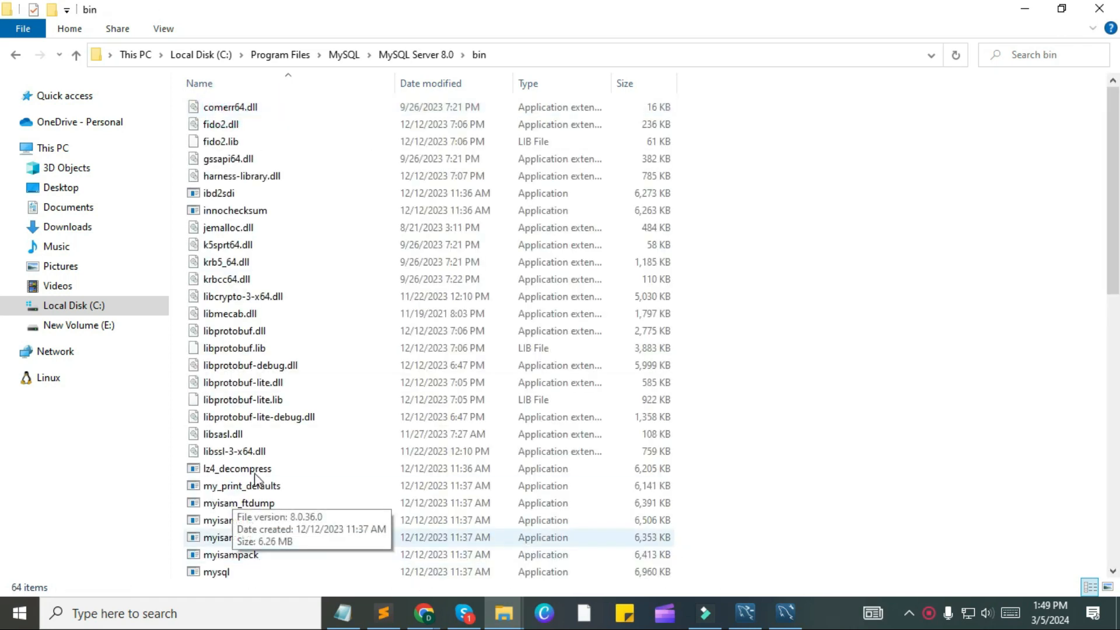
# Step: Copy the folder path C:\Program Files\MySQL\MySQL Server 8.0\bin and minimize File Explorer
pyautogui.click(500, 56)
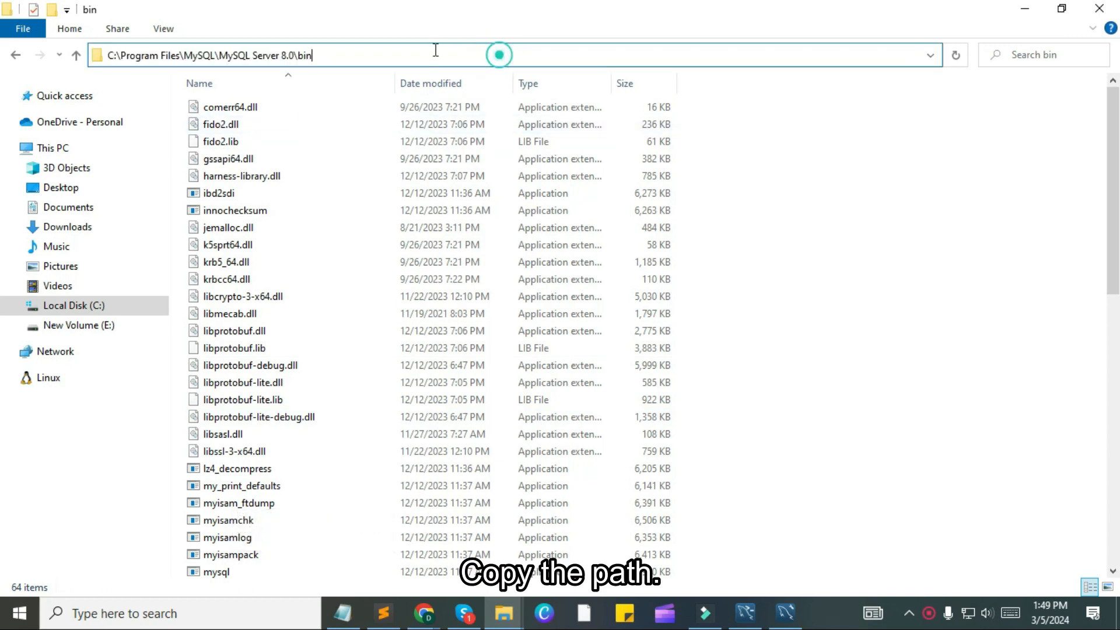
pyautogui.rightClick(120, 53)
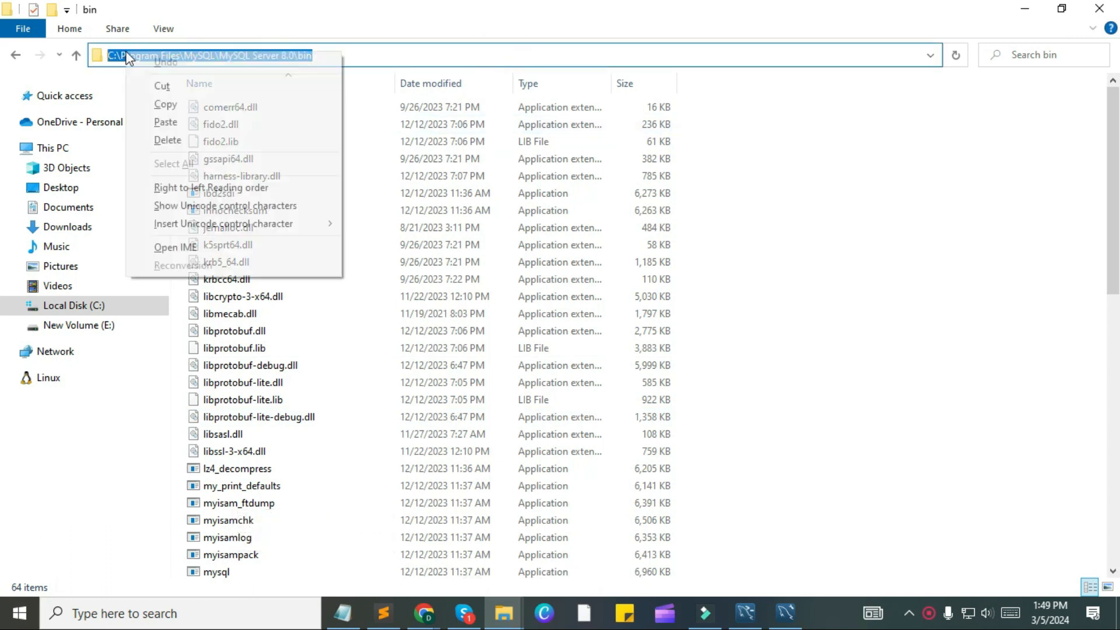
pyautogui.click(163, 105)
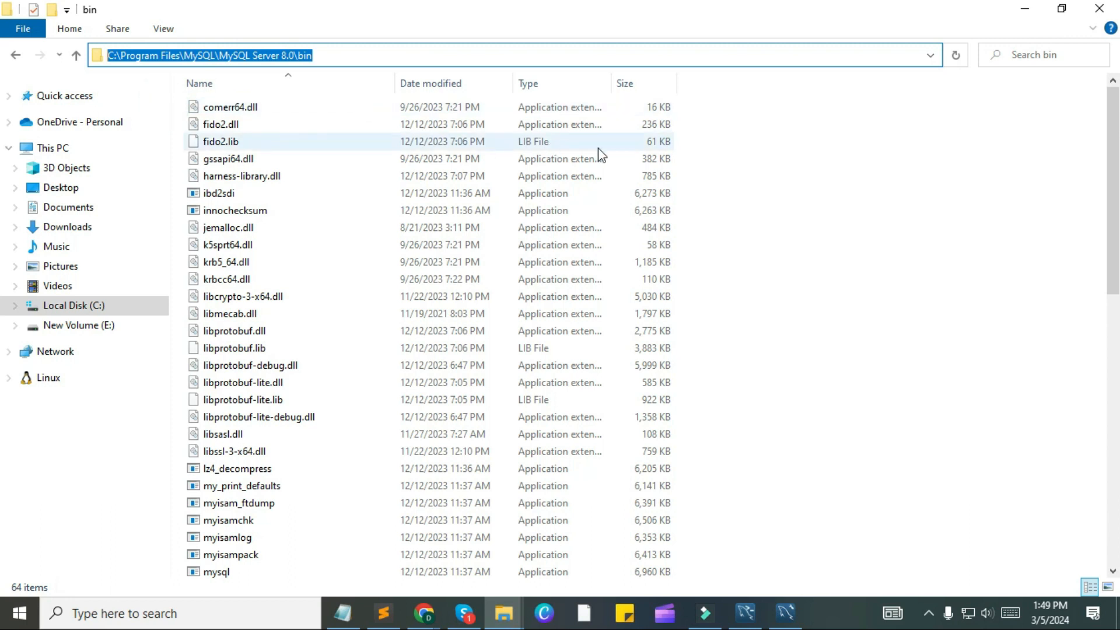
pyautogui.click(1029, 13)
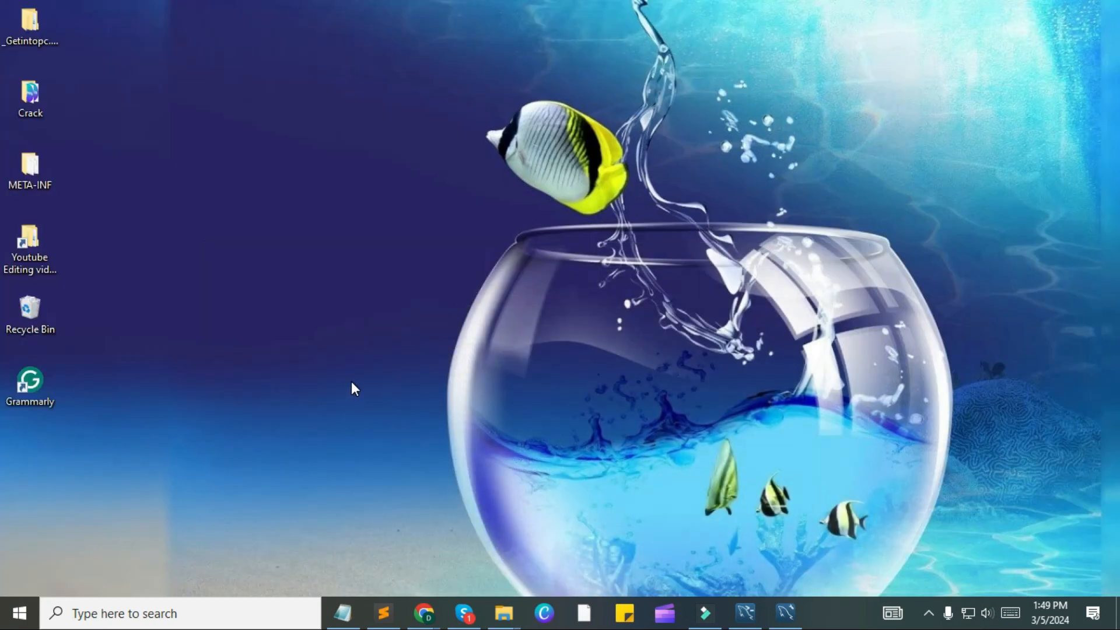
# Step: Search Windows for the system environment variables settings and open the Environment Variables dialog from the advanced System Properties
pyautogui.click(104, 618)
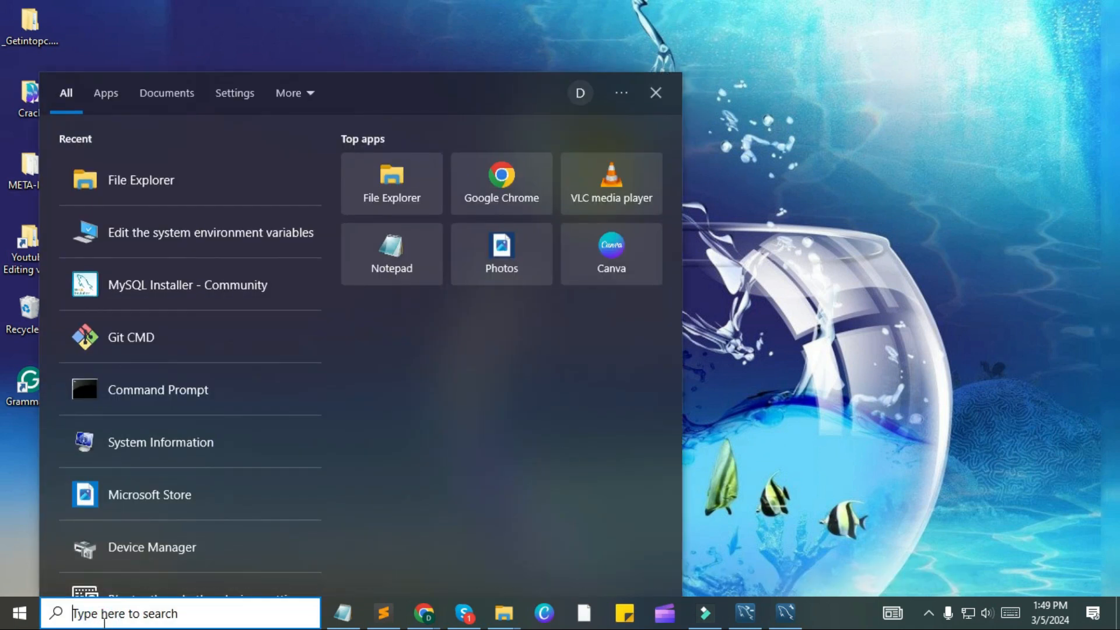
pyautogui.write('syste')
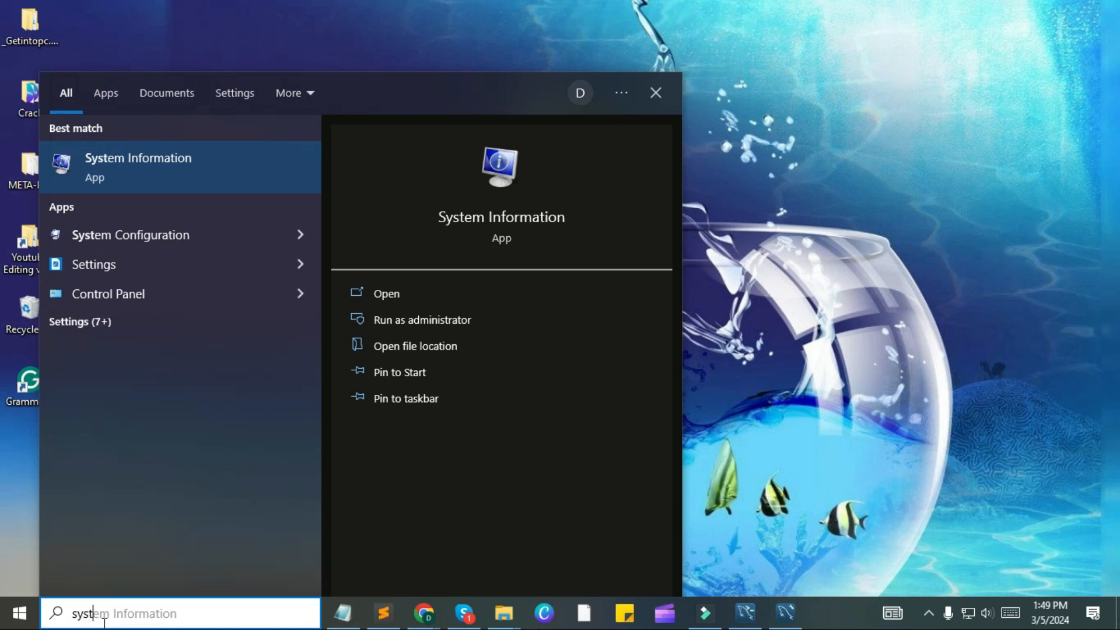
pyautogui.write('m')
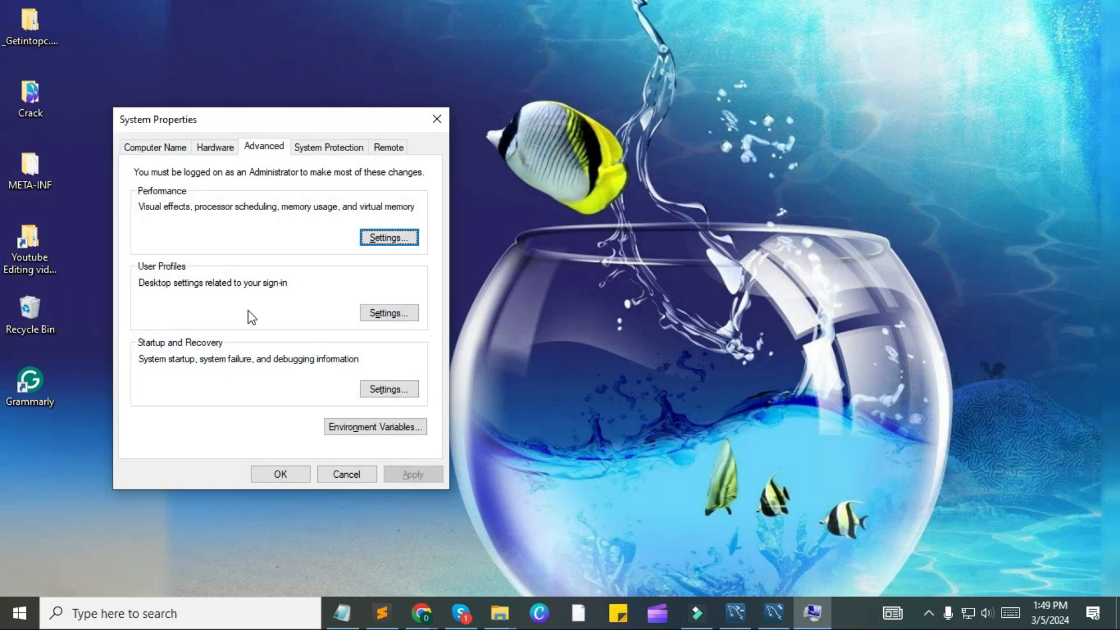
pyautogui.click(249, 152)
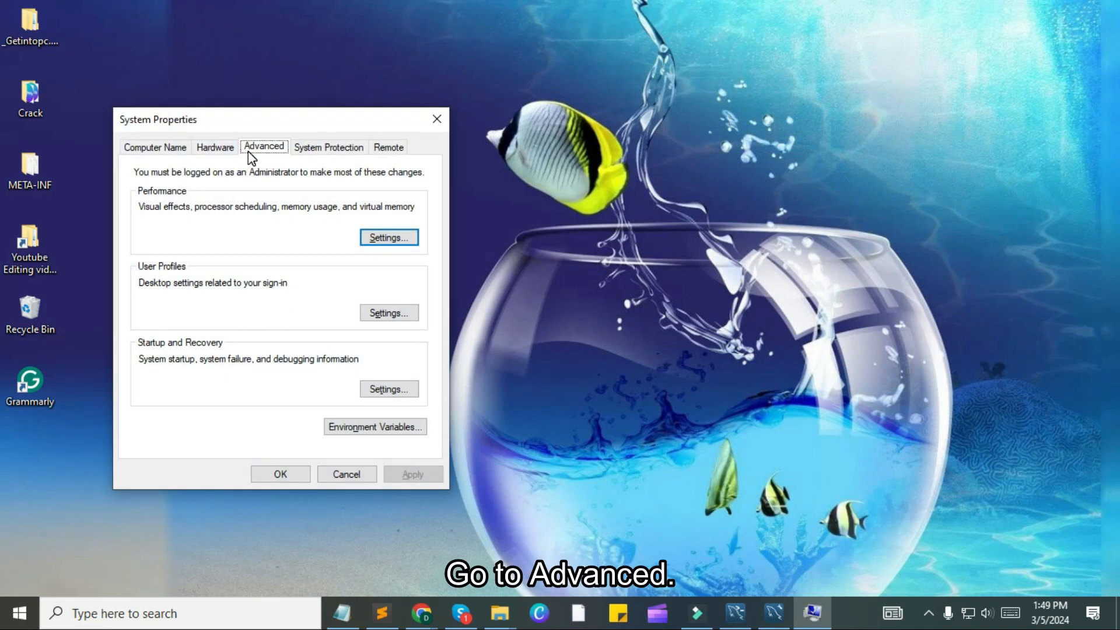
pyautogui.click(386, 430)
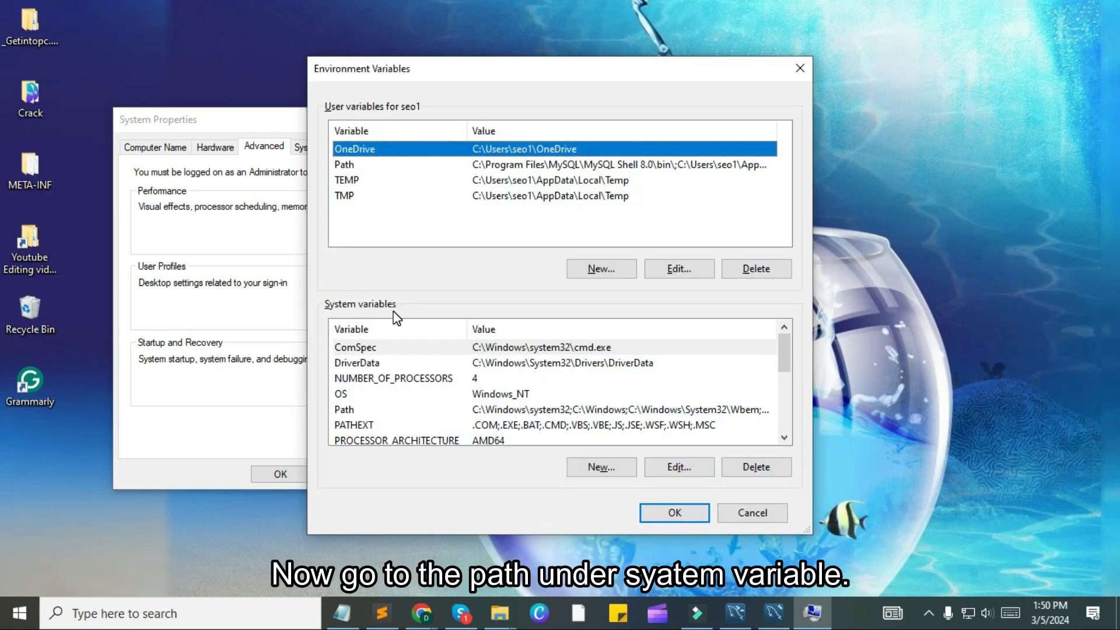
# Step: Add C:\Program Files\MySQL\MySQL Server 8.0\bin as a new entry in the system Path variable and accept all open settings dialogs
pyautogui.click(351, 411)
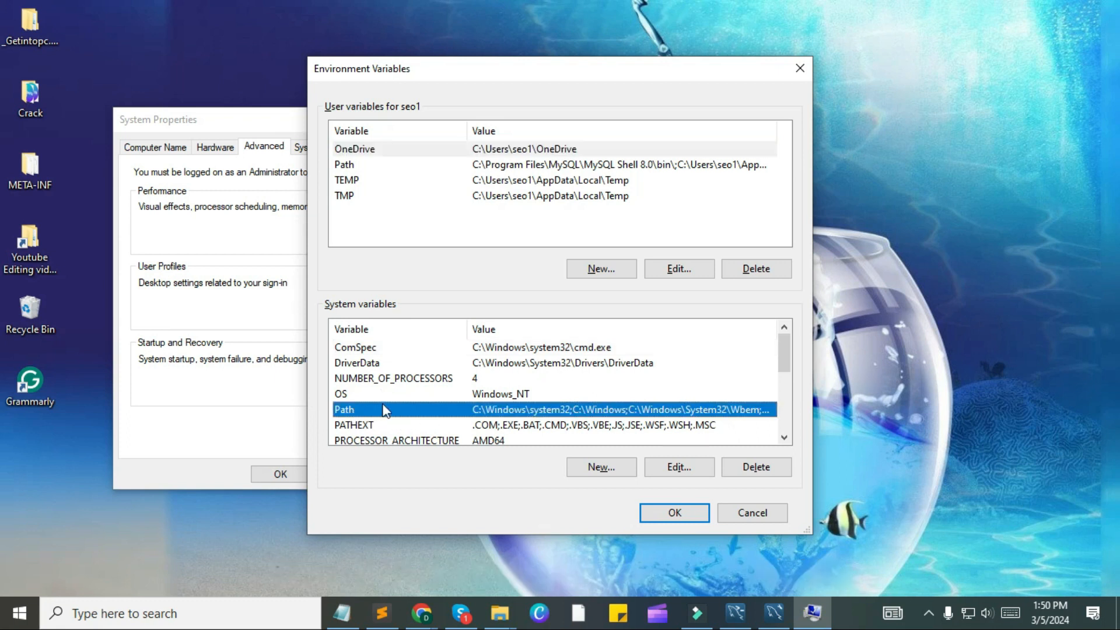
pyautogui.doubleClick(401, 411)
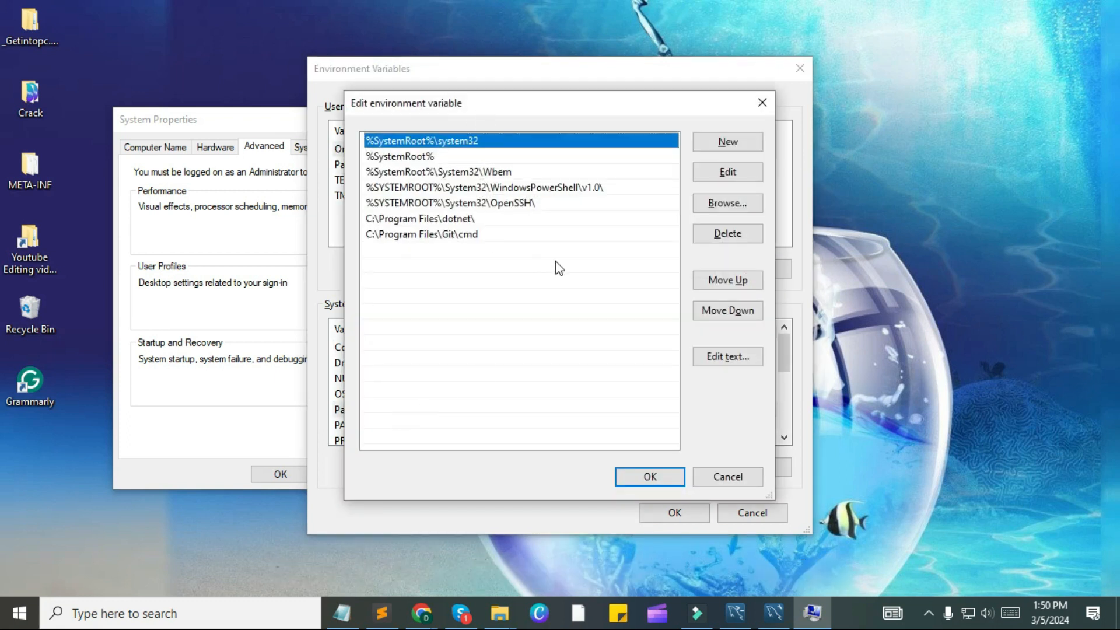
pyautogui.click(753, 143)
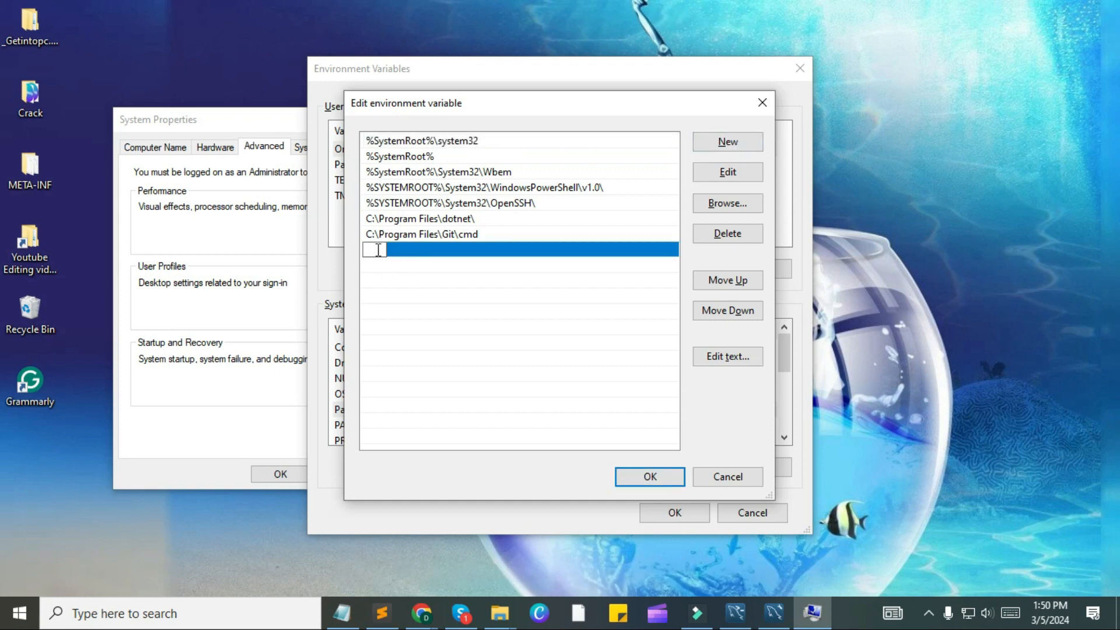
pyautogui.write('C:\\Program Files\\MySQL\\MySQL Server 8.0\\bin')
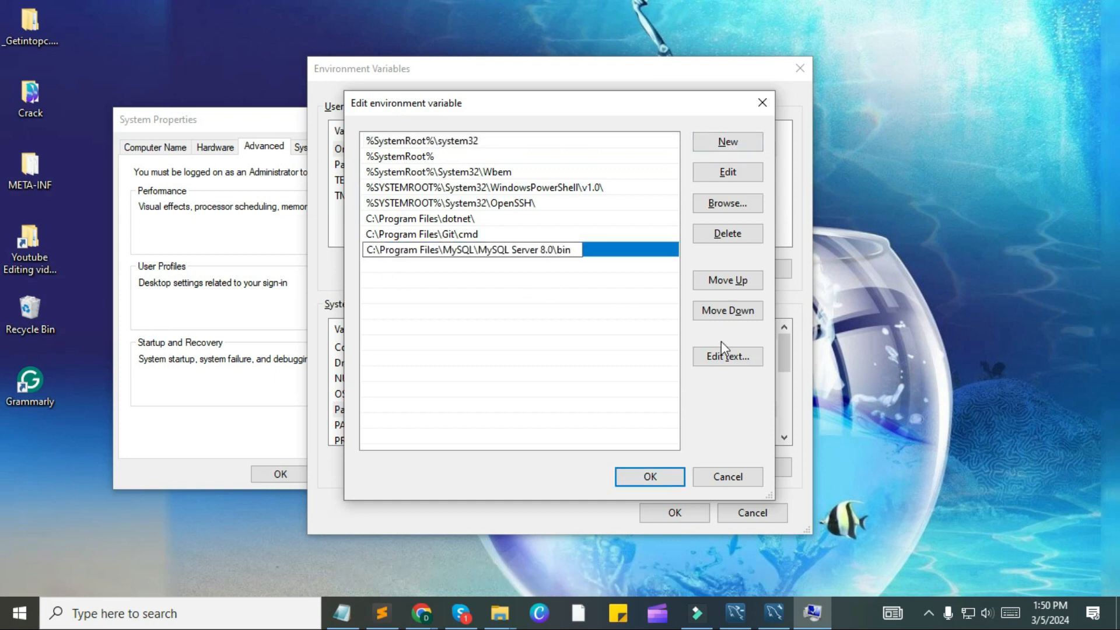
pyautogui.click(665, 475)
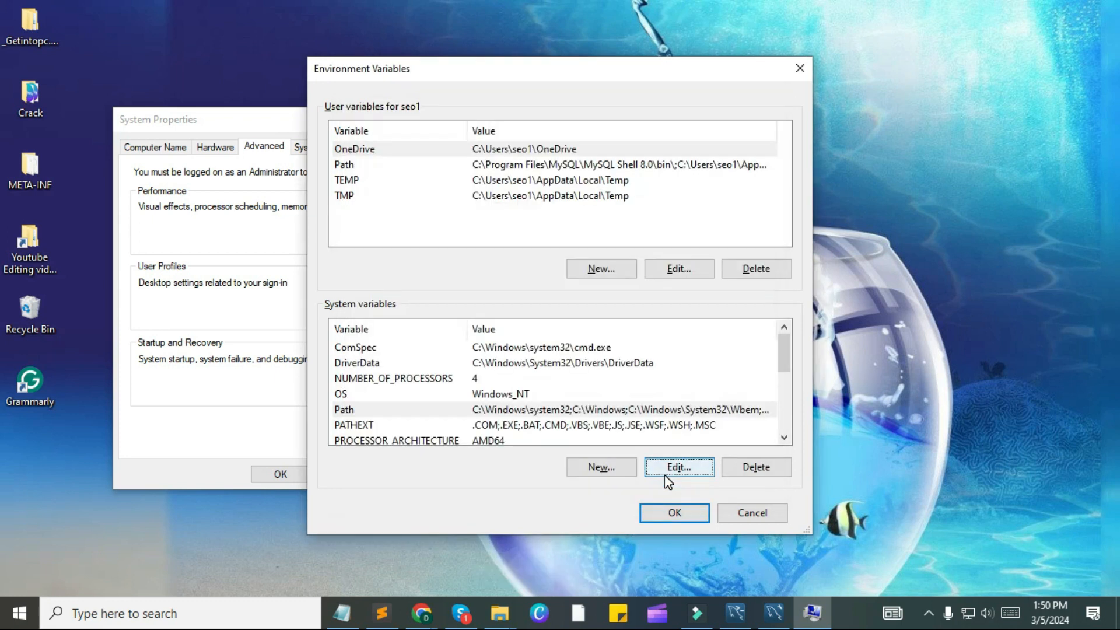
pyautogui.click(689, 512)
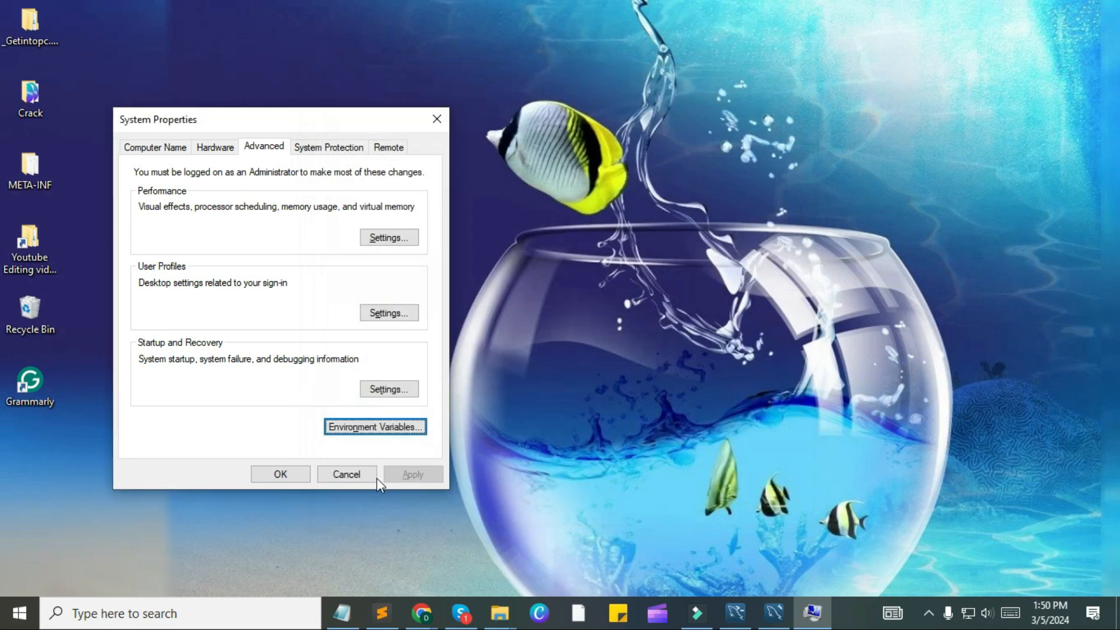
pyautogui.click(278, 474)
pyautogui.click(277, 465)
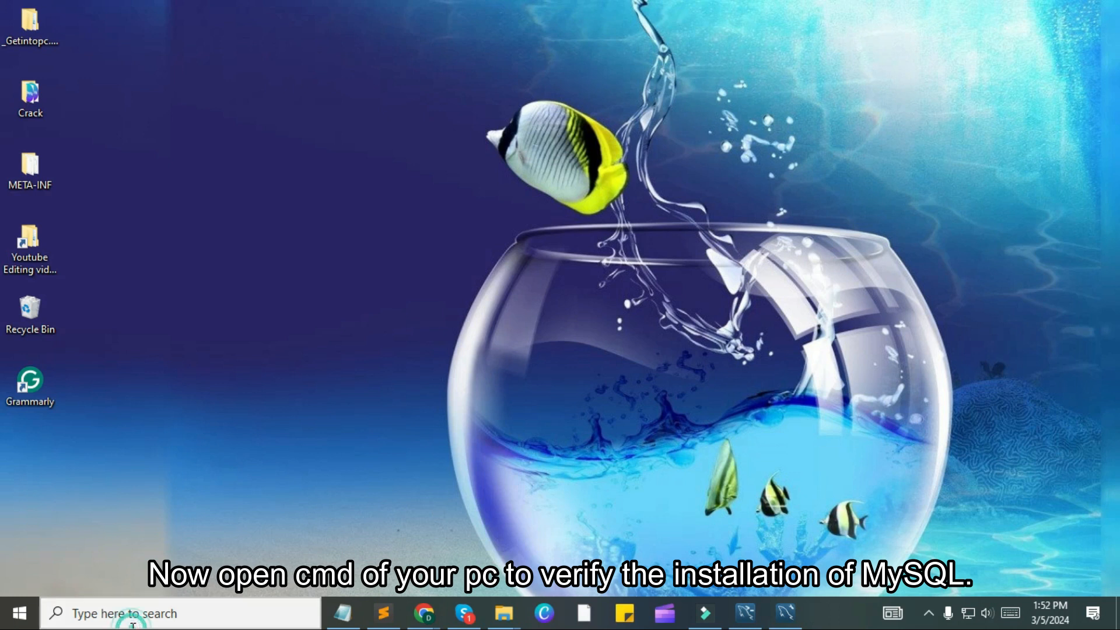
# Step: Search Windows for cmd, open Command Prompt and check the installed MySQL version with mysql --version
pyautogui.click(123, 613)
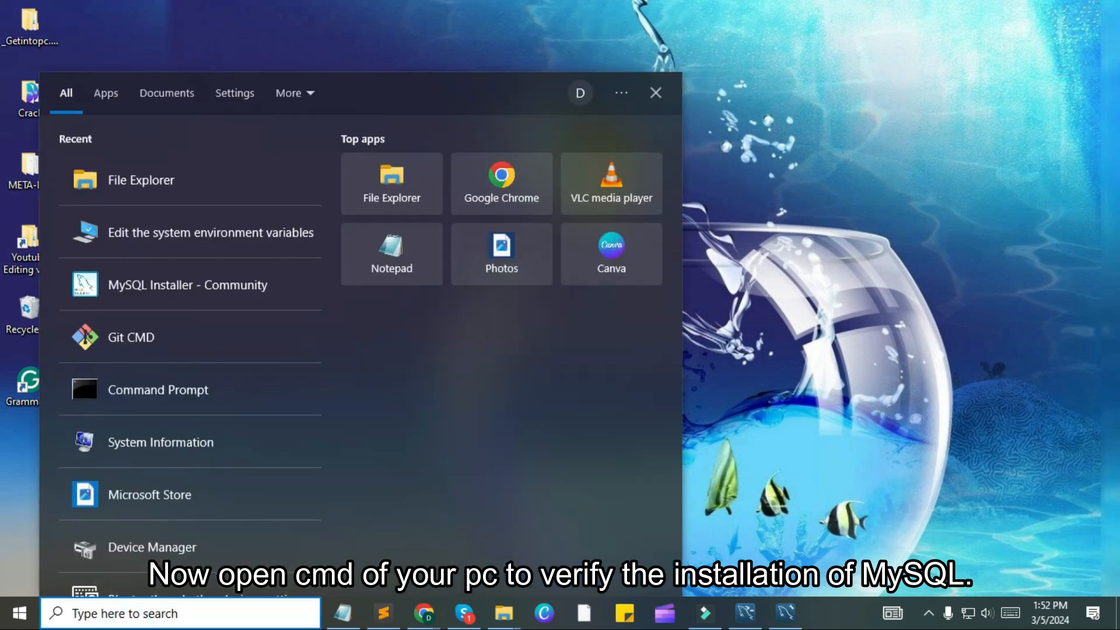
pyautogui.write('cmd')
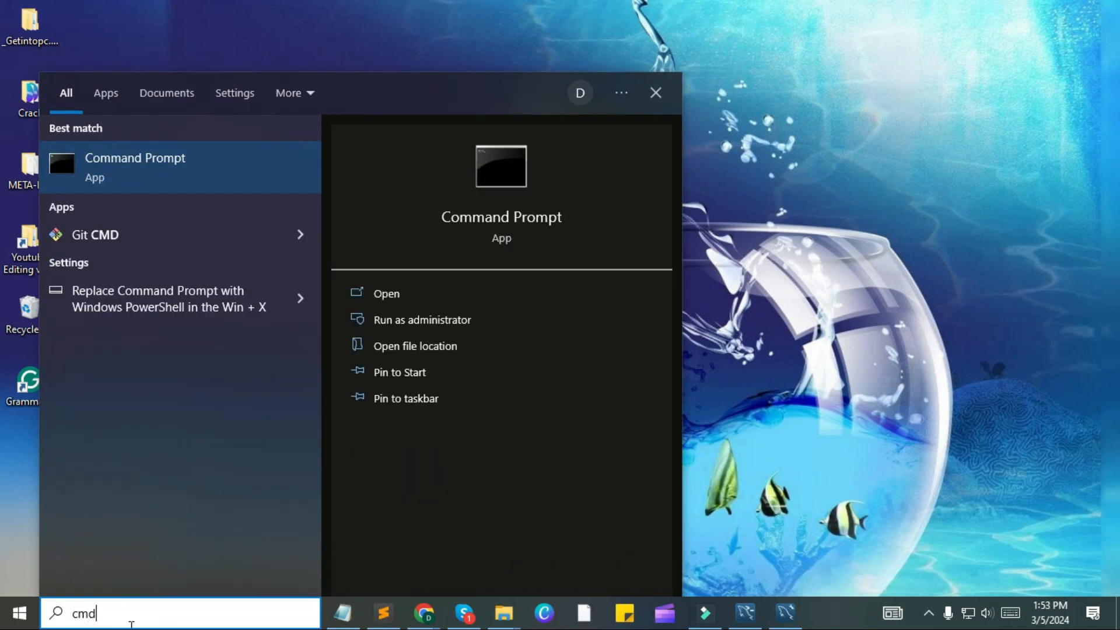
pyautogui.click(134, 162)
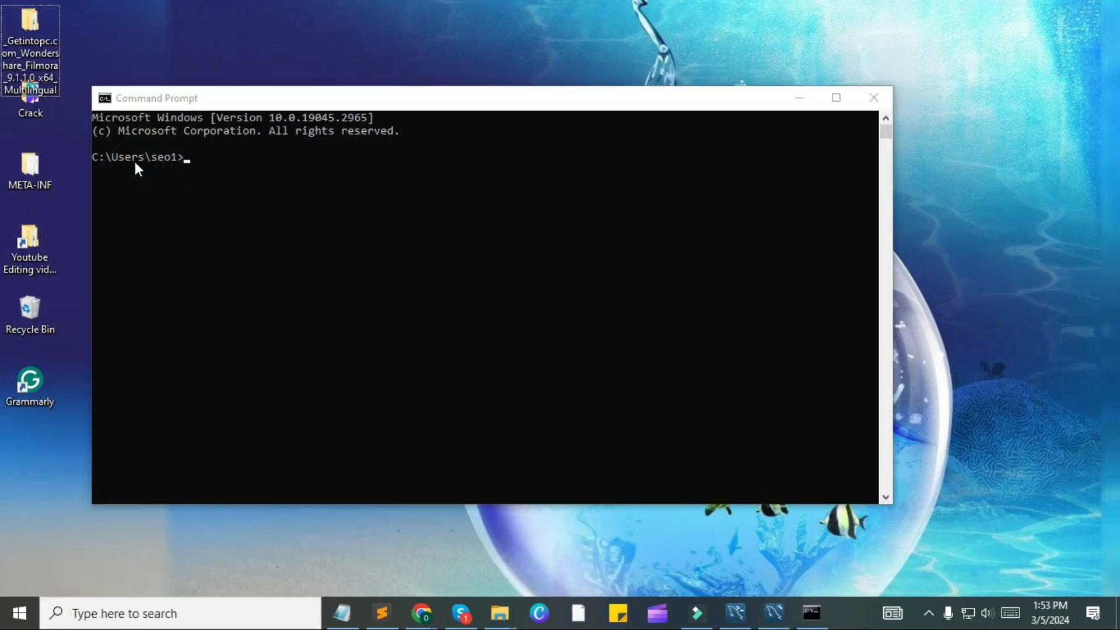
pyautogui.click(188, 160)
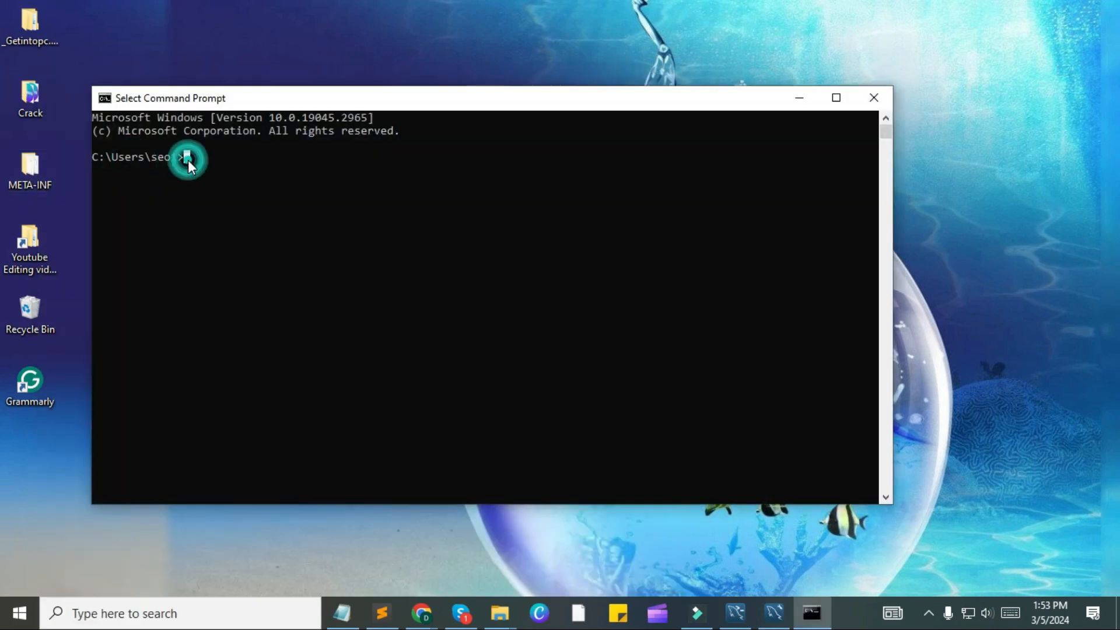
pyautogui.write('my')
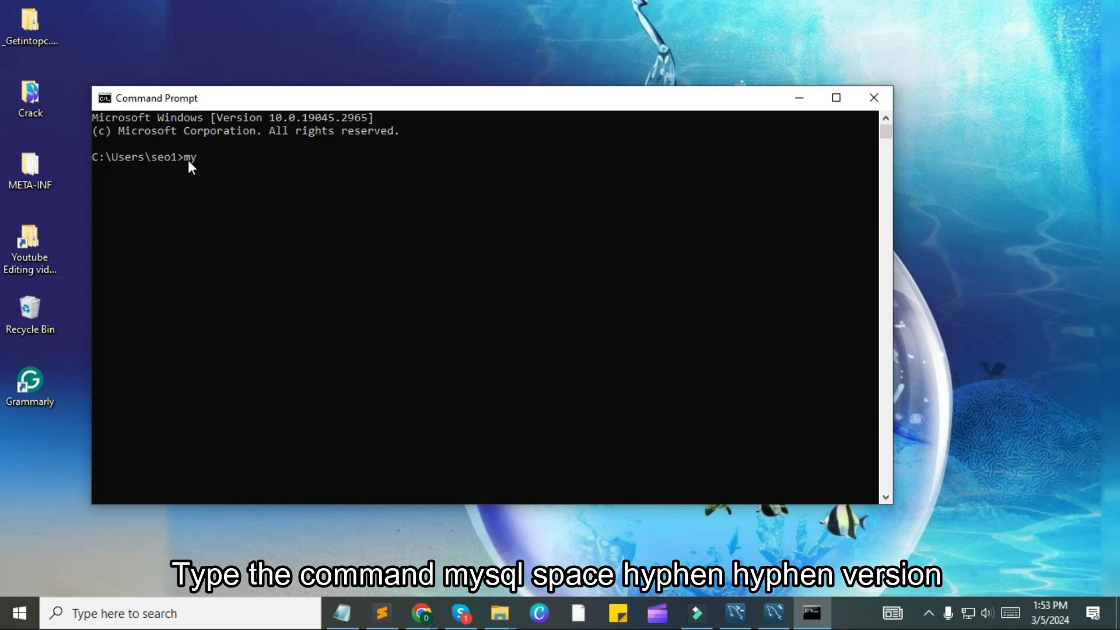
pyautogui.write('sql --version')
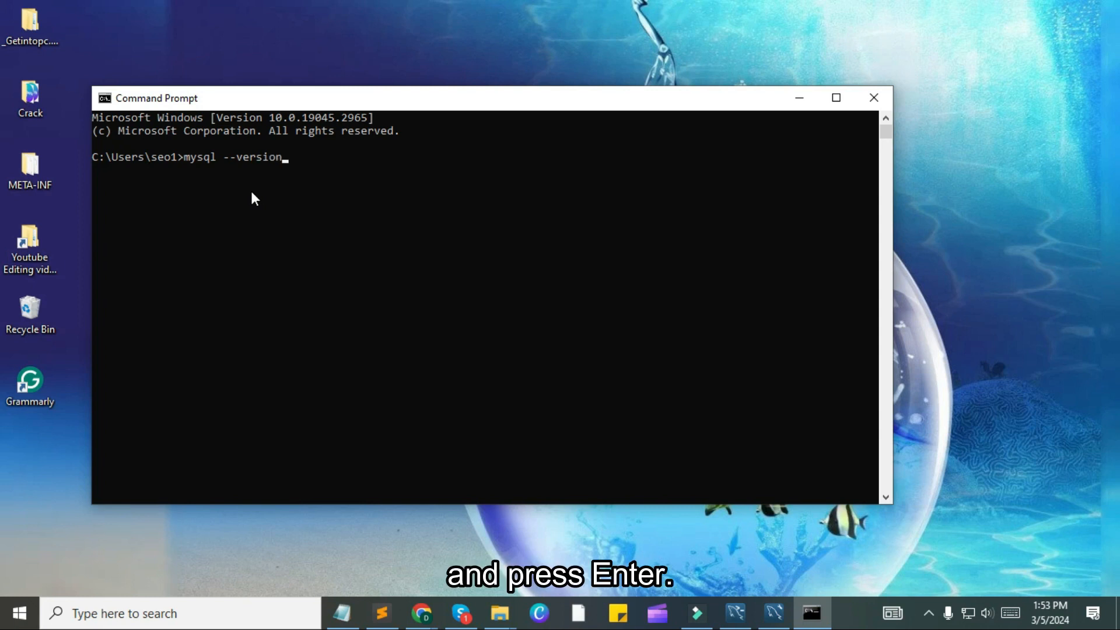
pyautogui.press('Return')
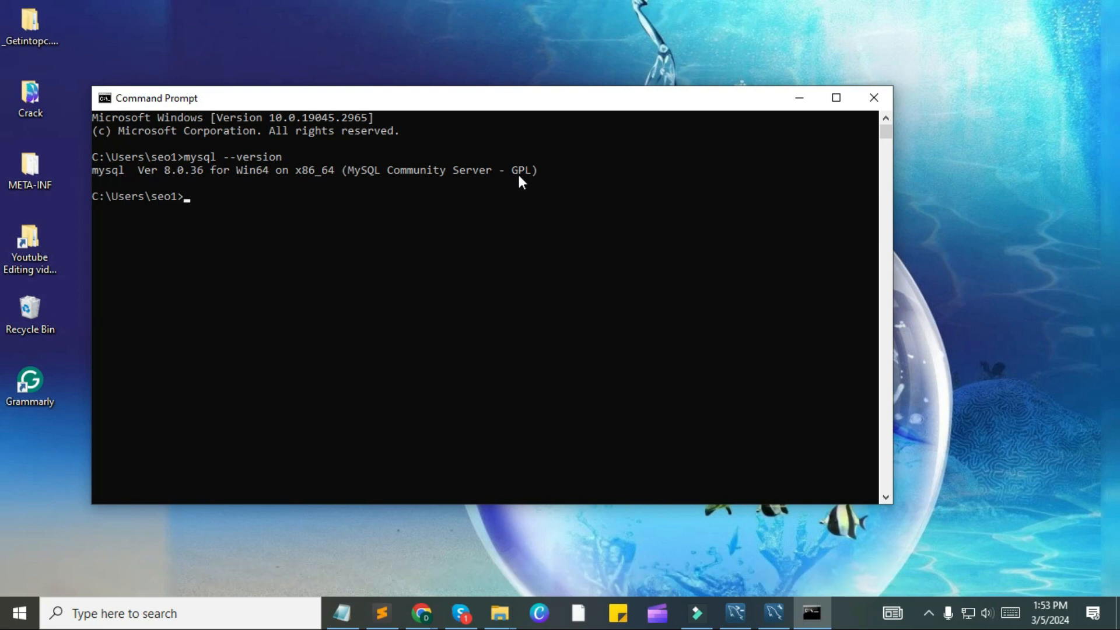
# Step: Log in to the MySQL server with mysql -u root -p and enter the root account password
pyautogui.write('mysql')
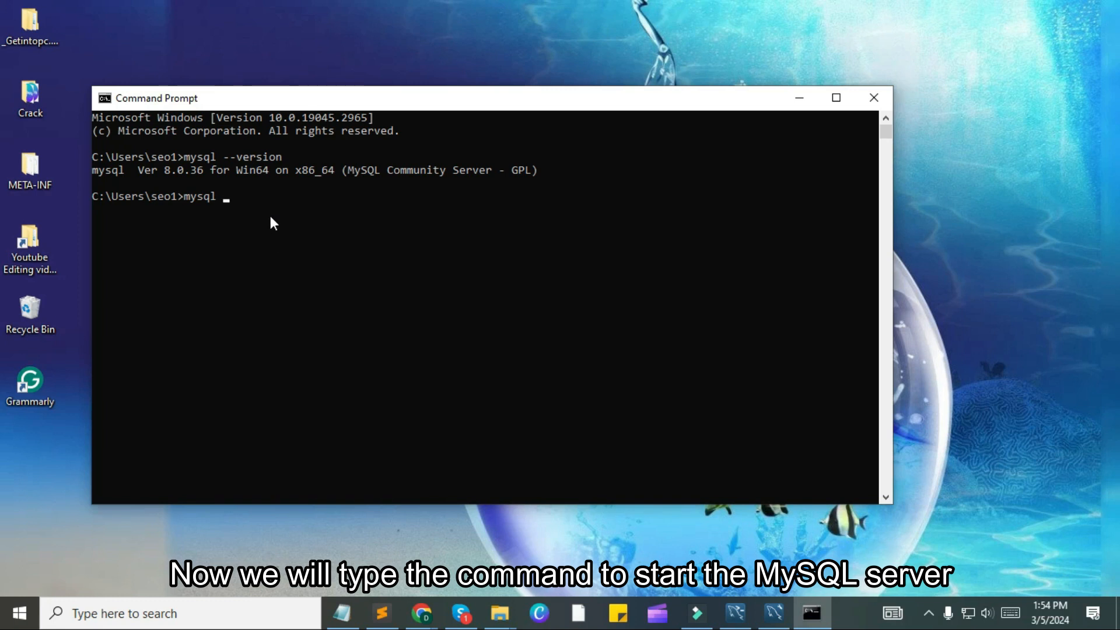
pyautogui.write('-')
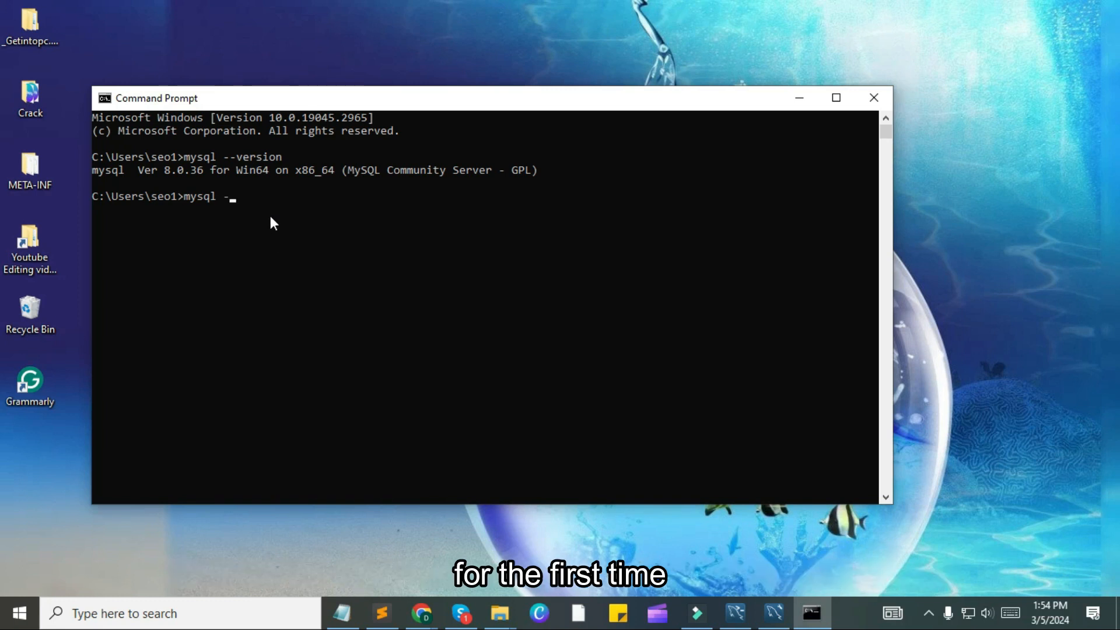
pyautogui.write('u root -p')
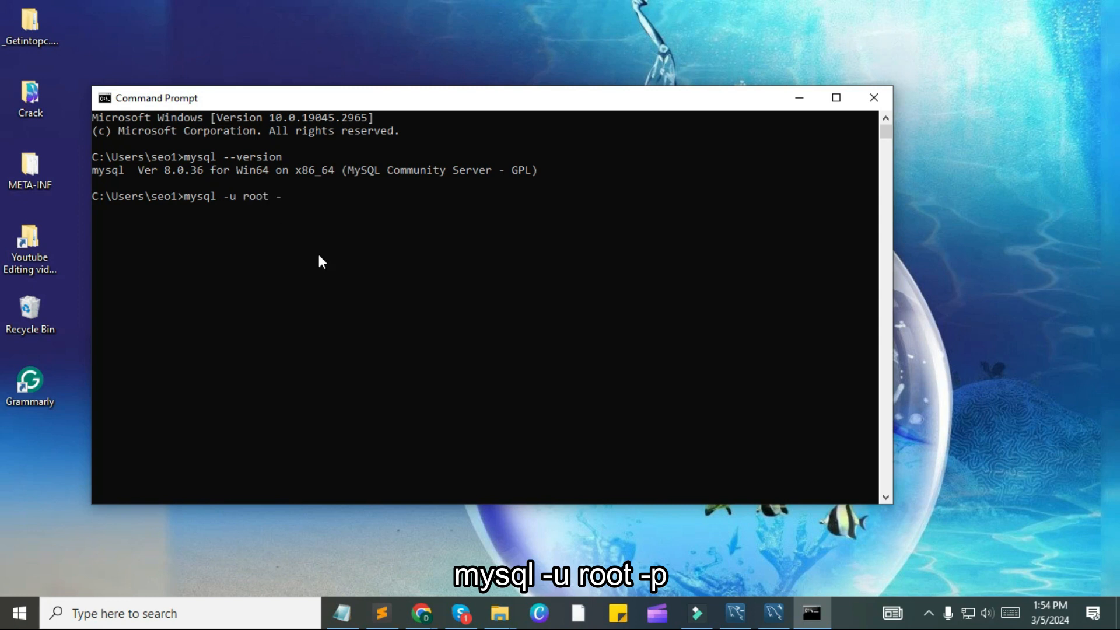
pyautogui.press('Return')
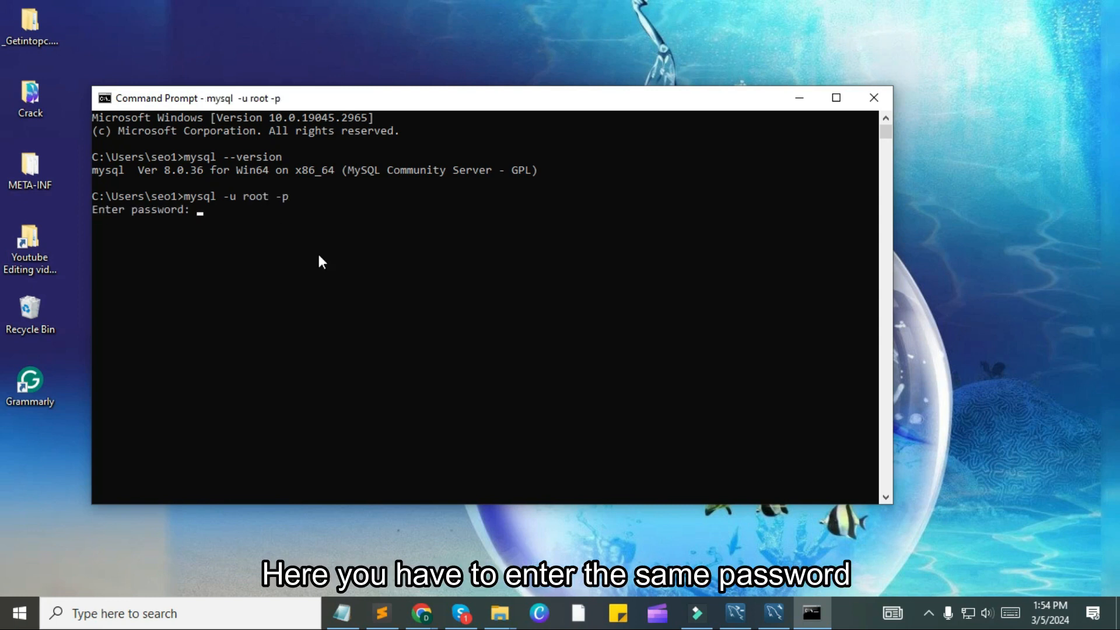
pyautogui.write('****************')
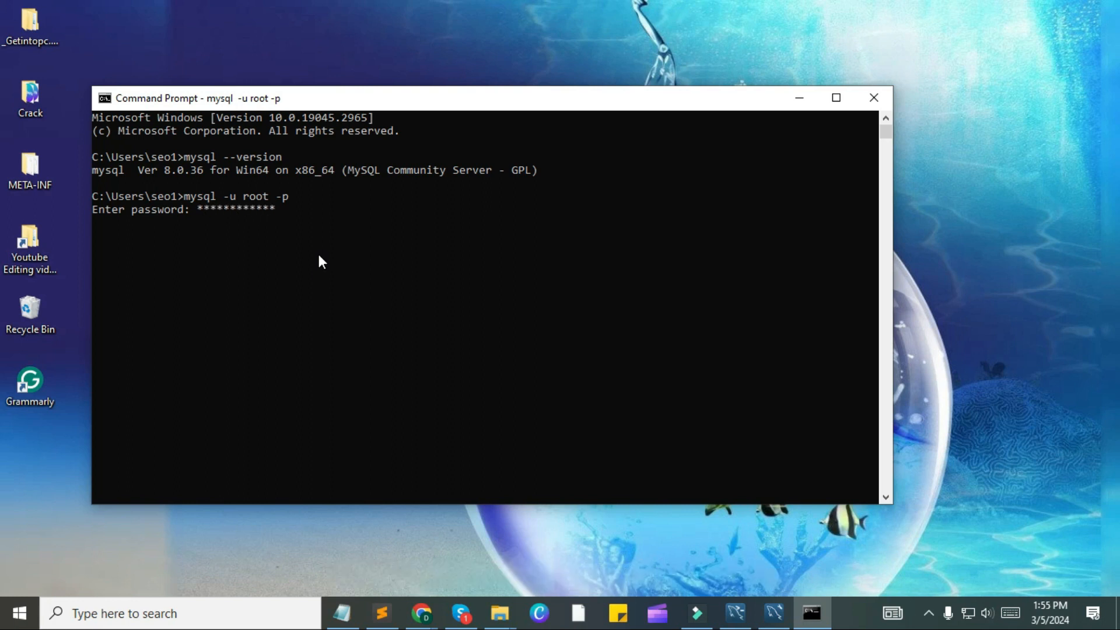
pyautogui.press('Return')
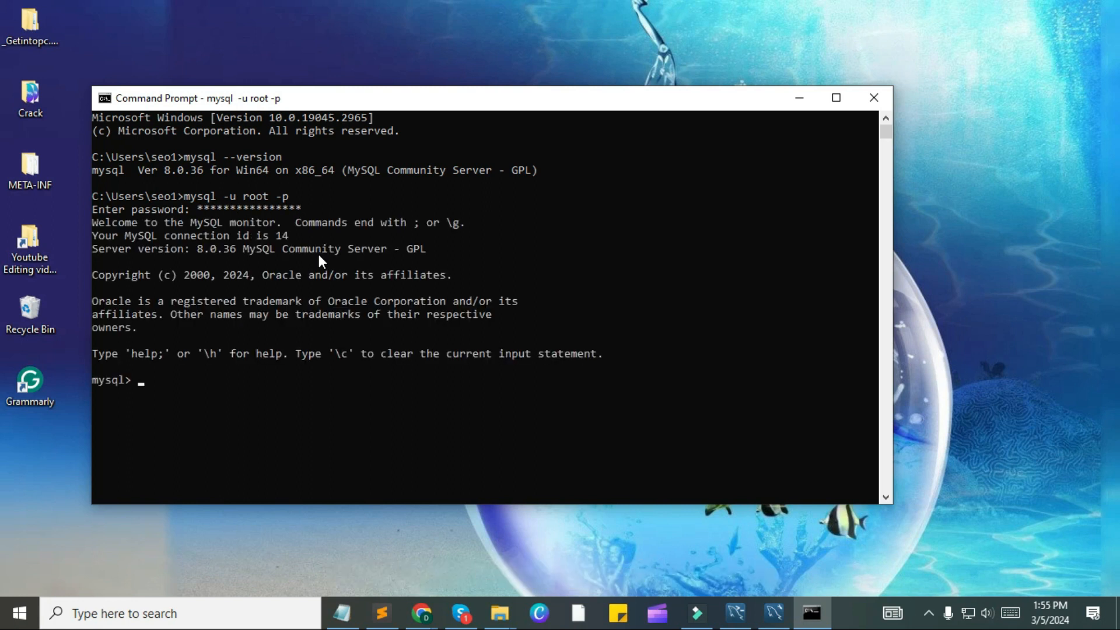